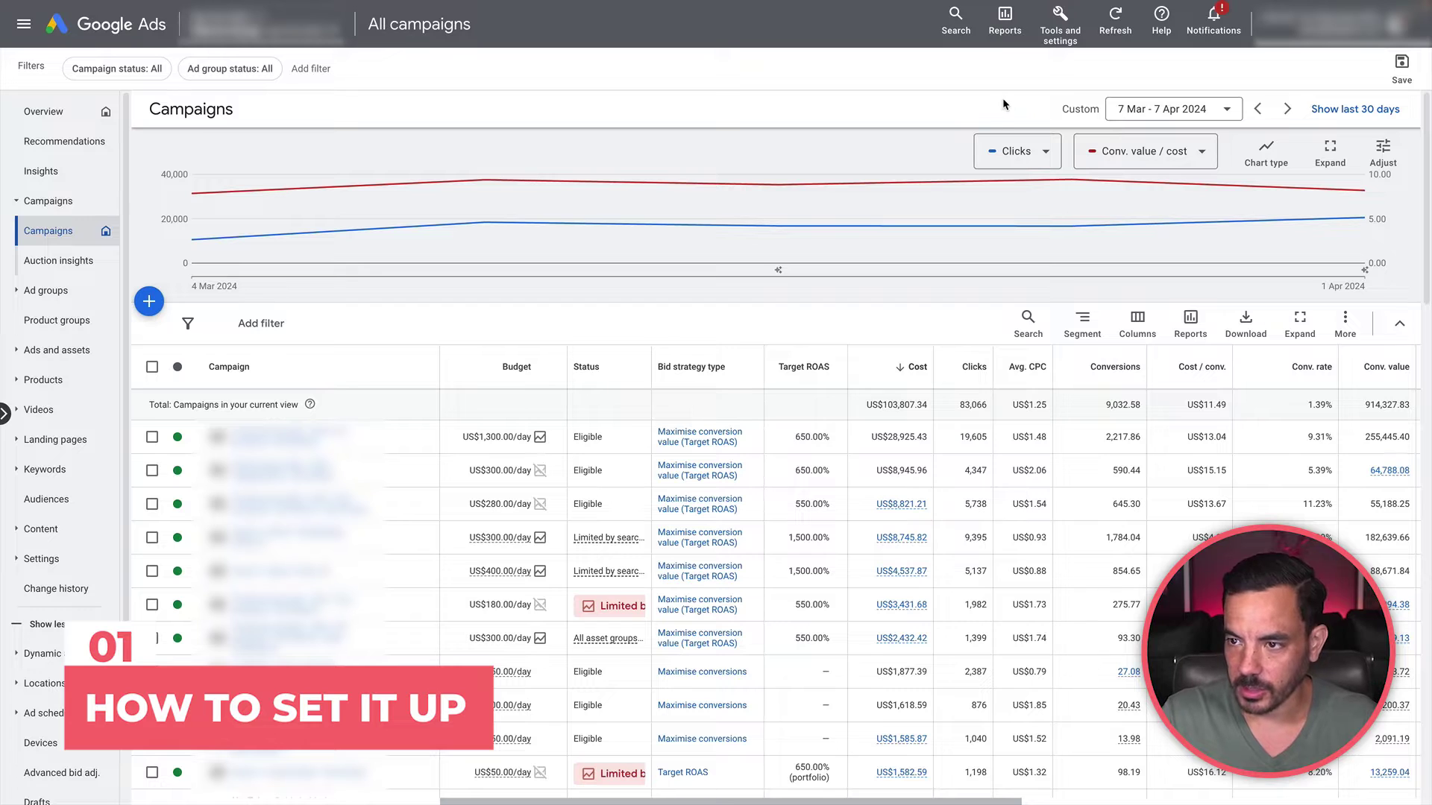
Open the account tools menu to reach the Overview for 23 Mar – 21 Apr 2024
left_click(1060, 45)
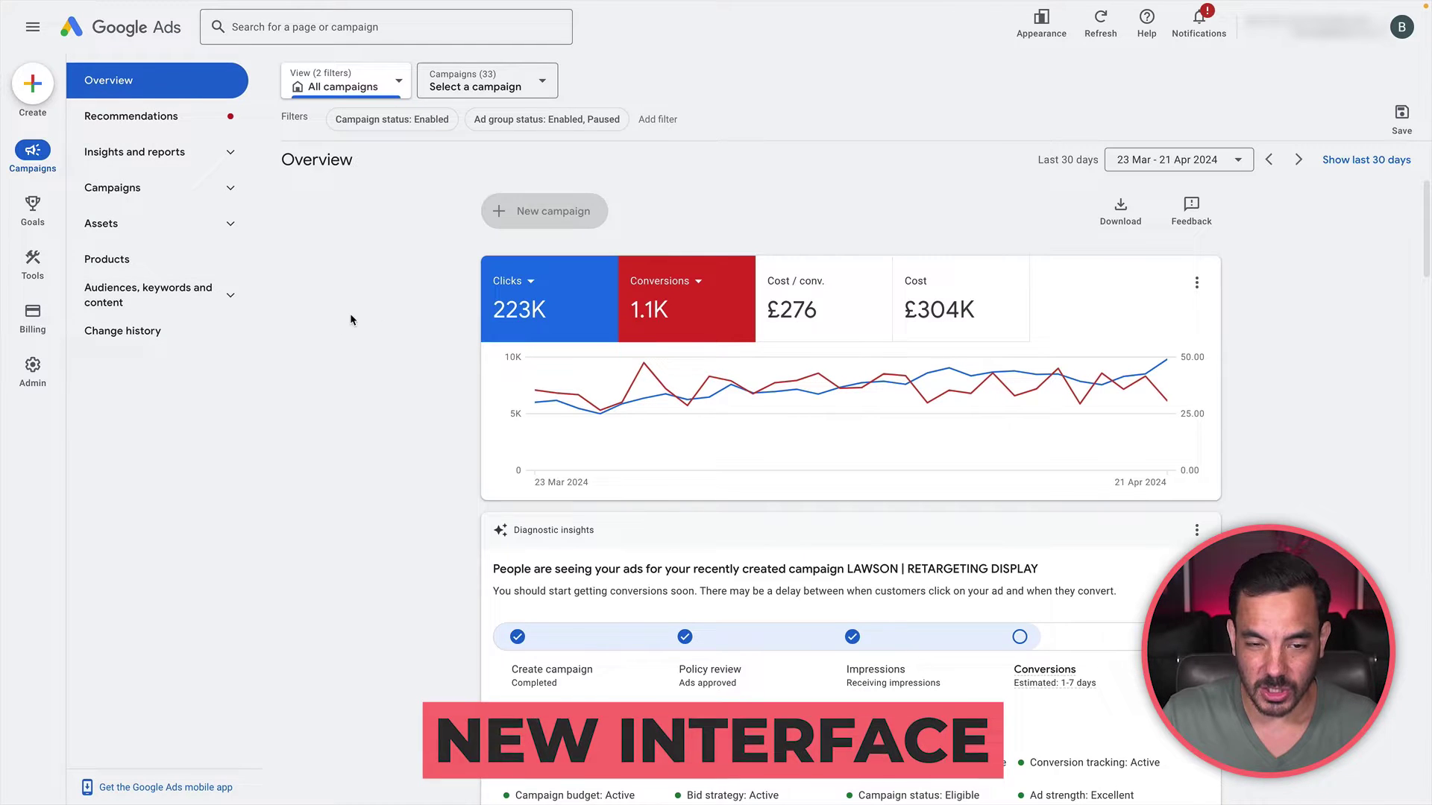
Go to Tools > Budgets and bidding > Bid strategies and dismiss the tour overlay
mouse_move(35, 259)
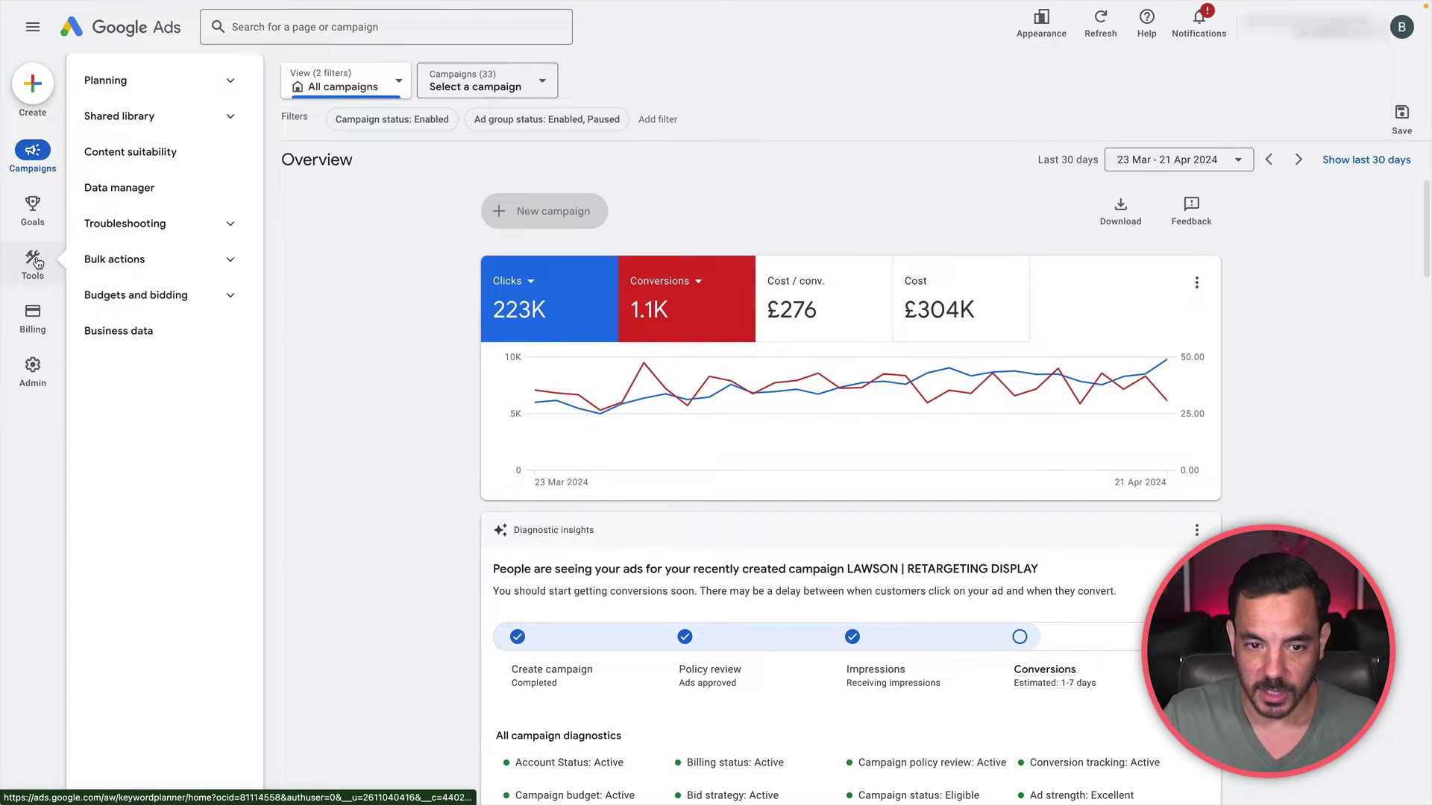
left_click(34, 260)
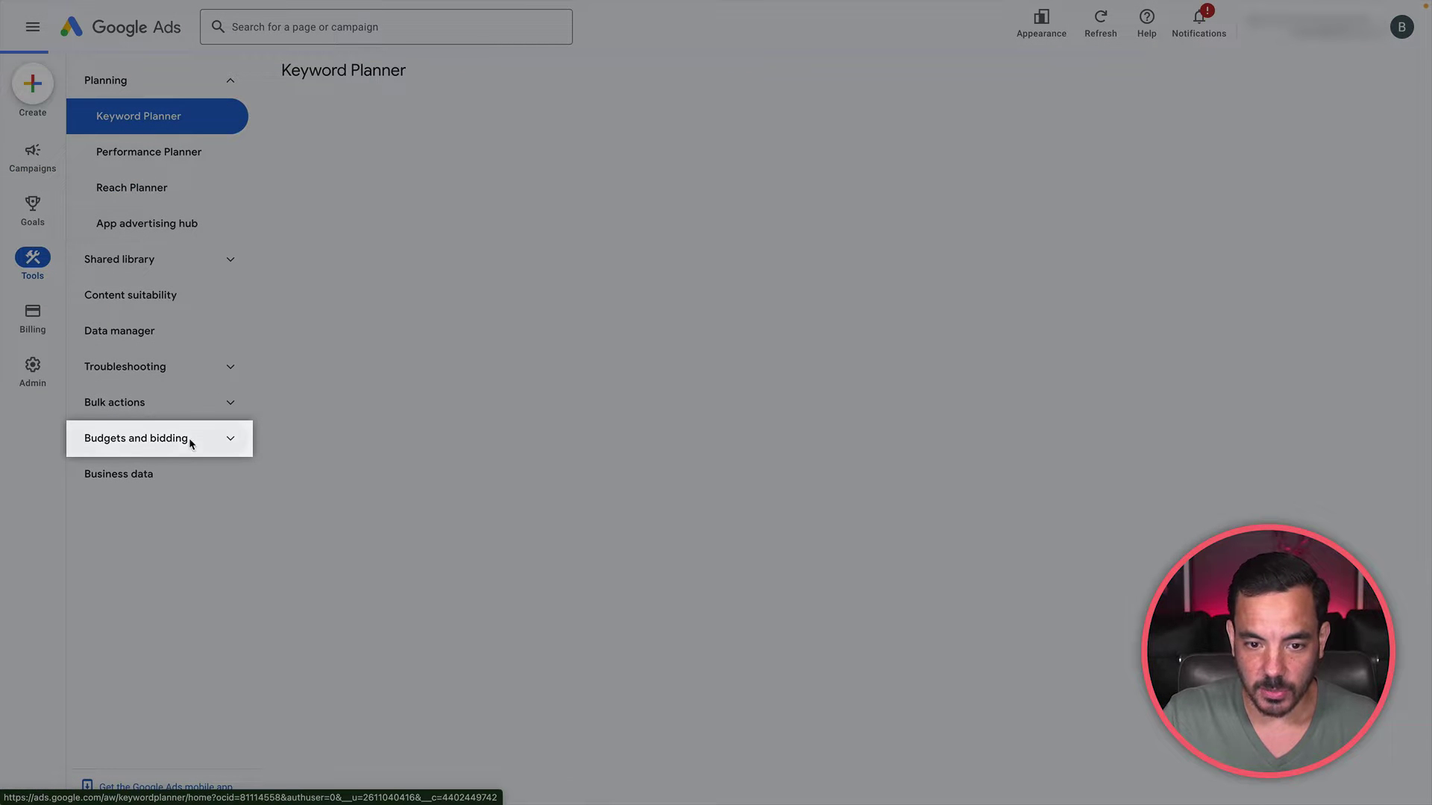
left_click(143, 447)
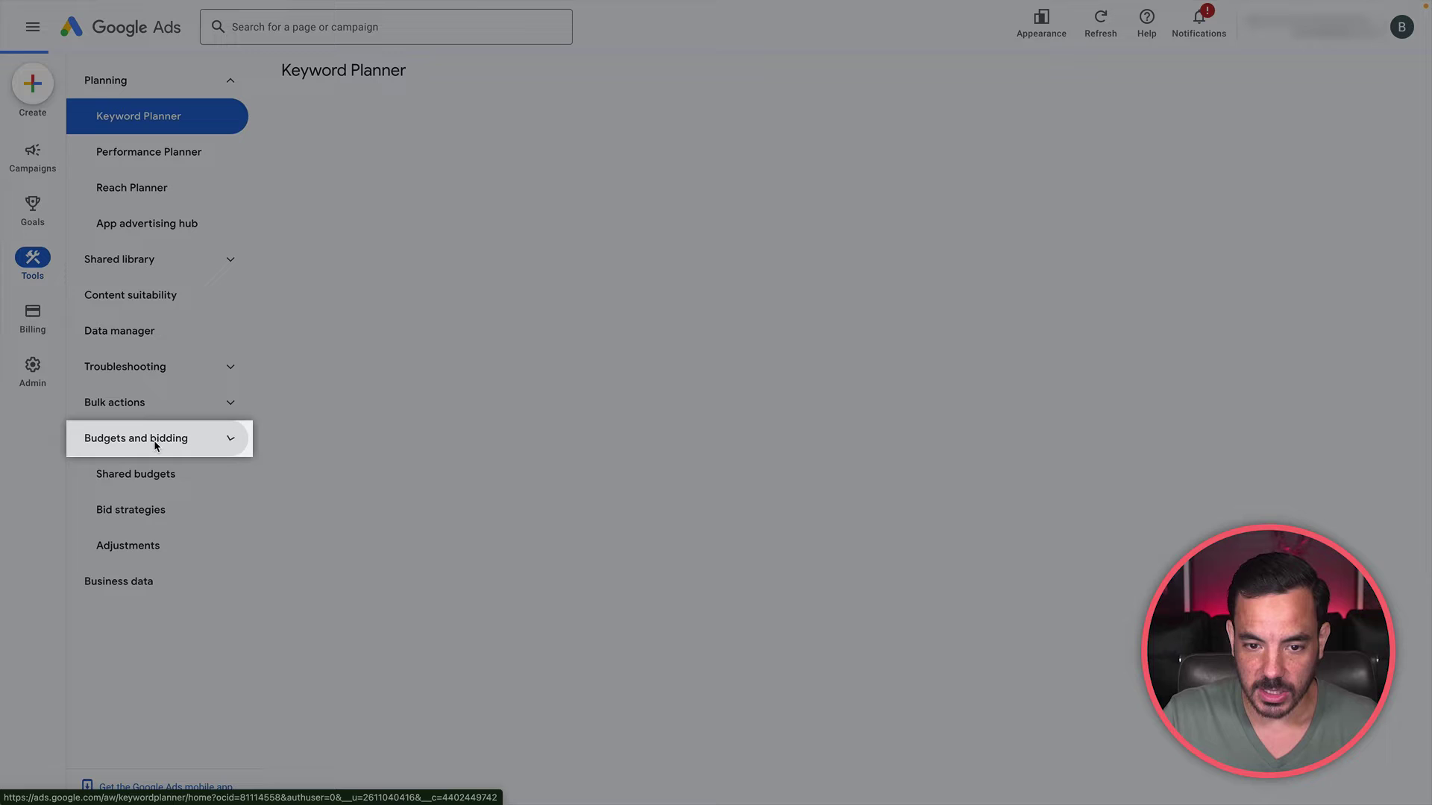
left_click(150, 513)
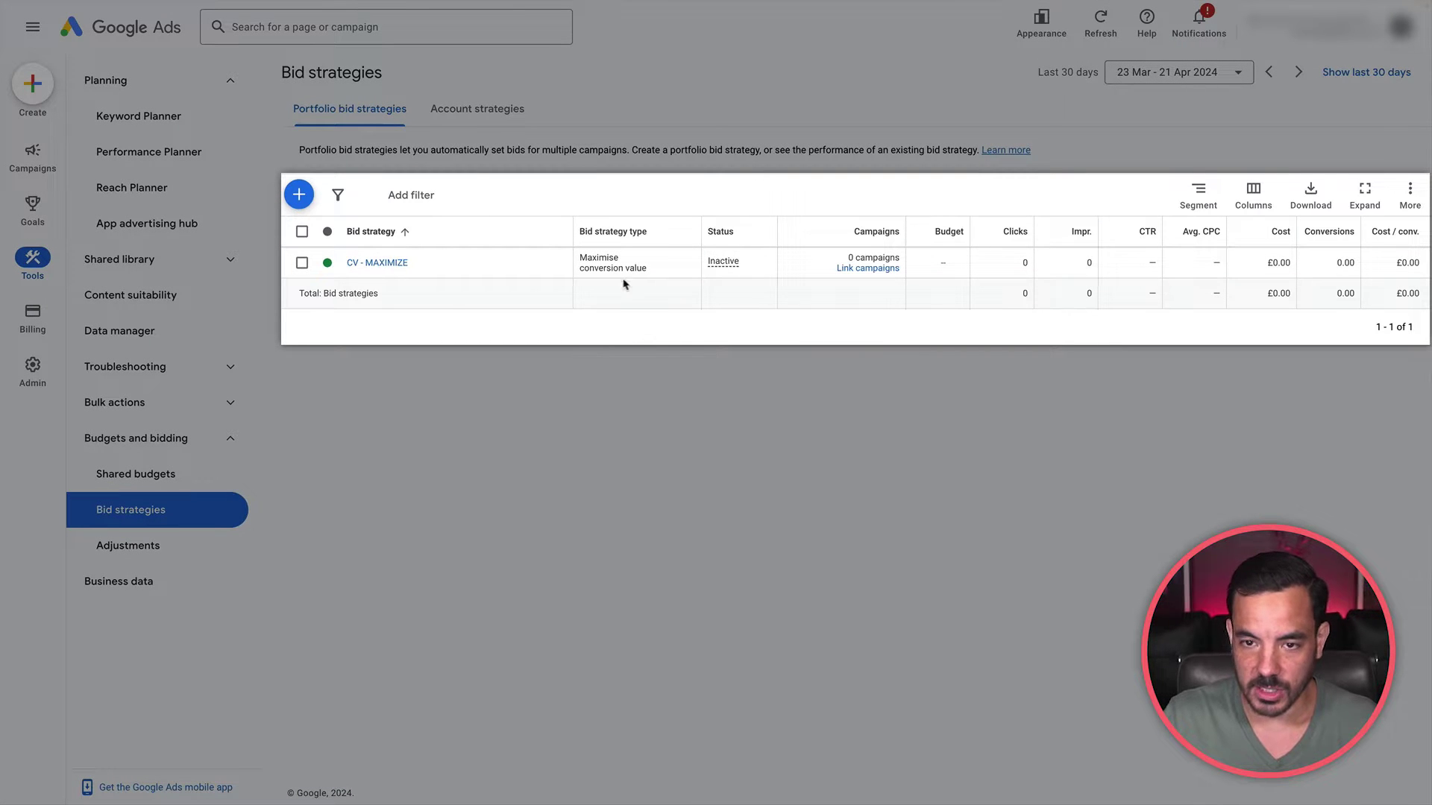
left_click(419, 278)
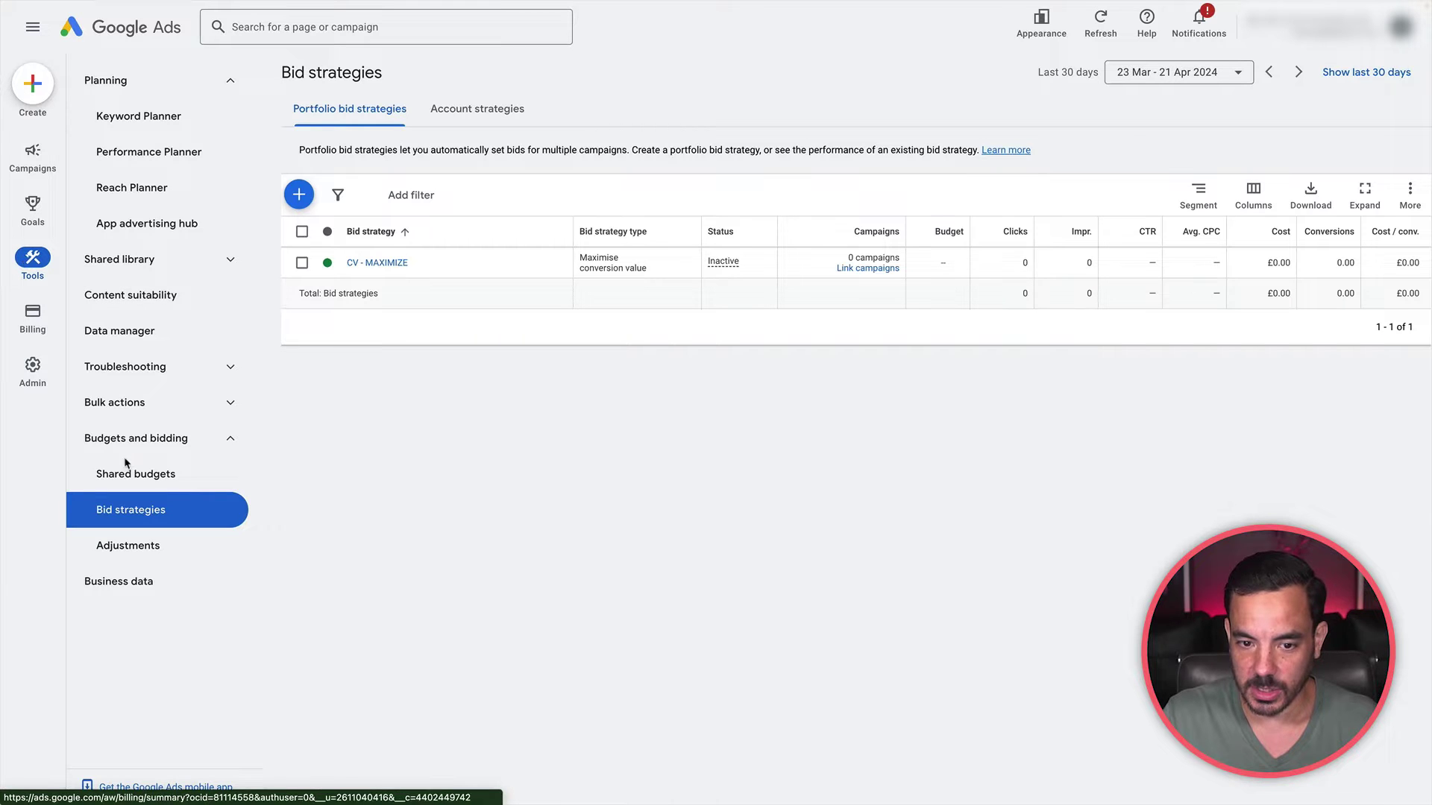
mouse_move(46, 298)
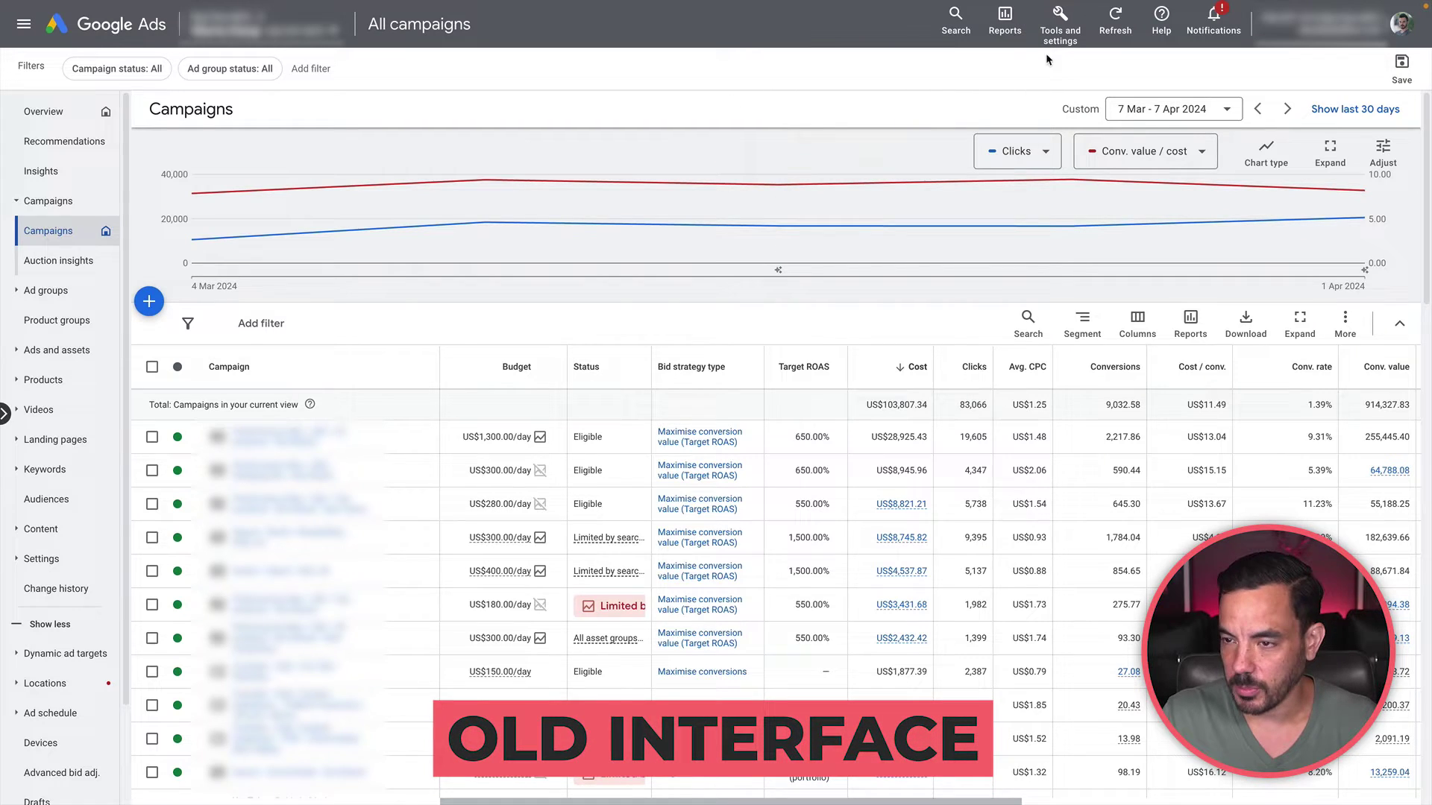
Open Shared Library > Bid strategies from the Tools and settings menu
left_click(1062, 30)
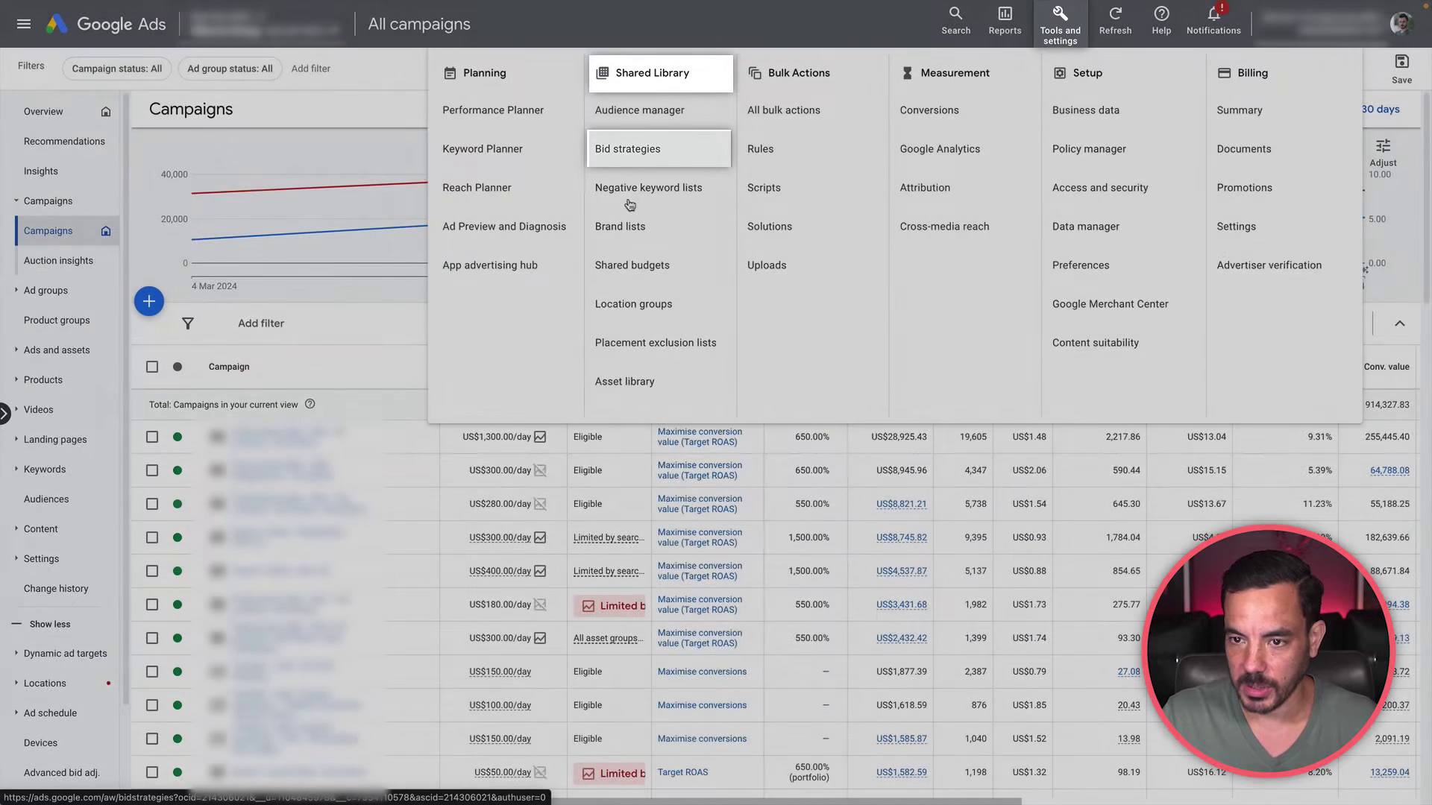
left_click(643, 150)
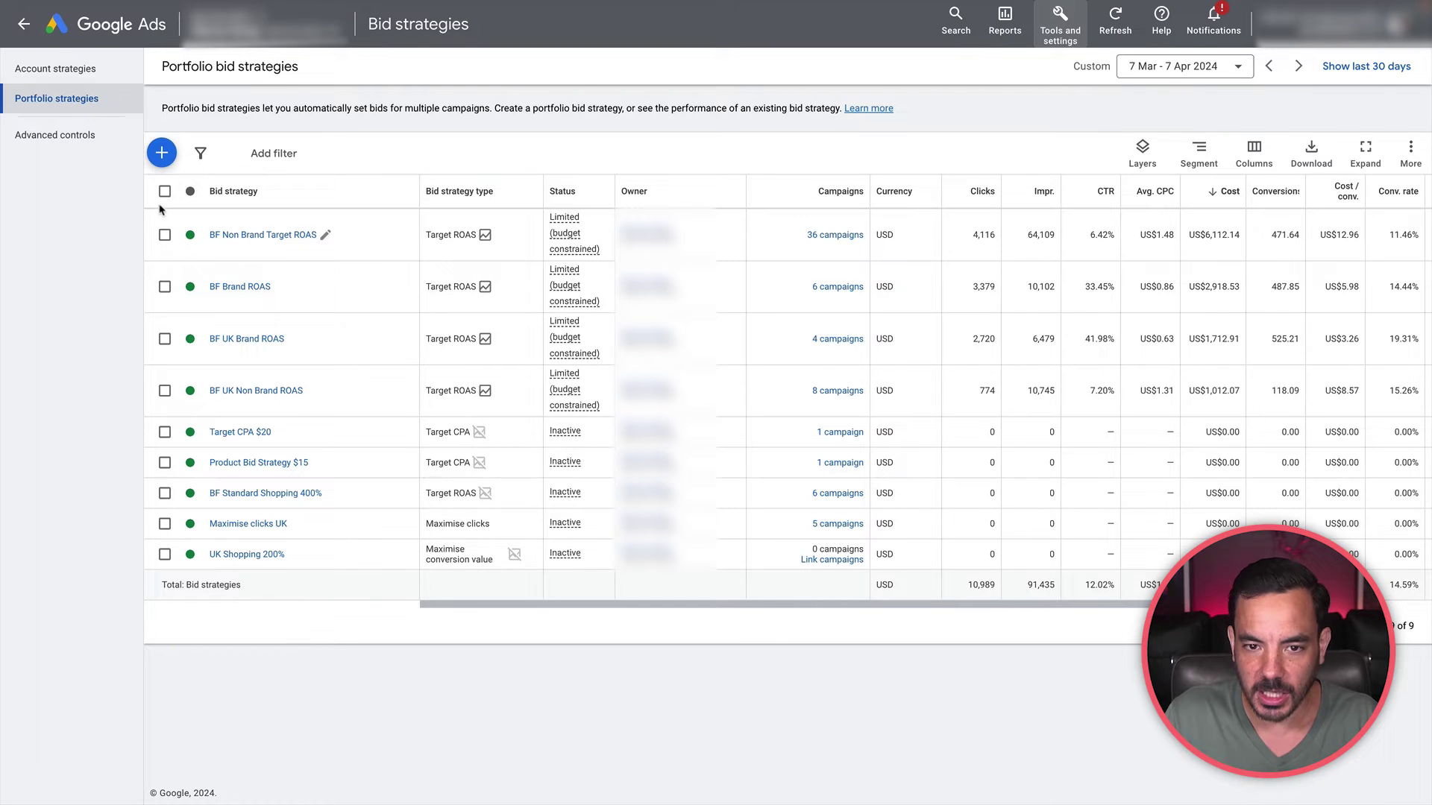
Start a new portfolio bid strategy to list its six strategy types
left_click(164, 156)
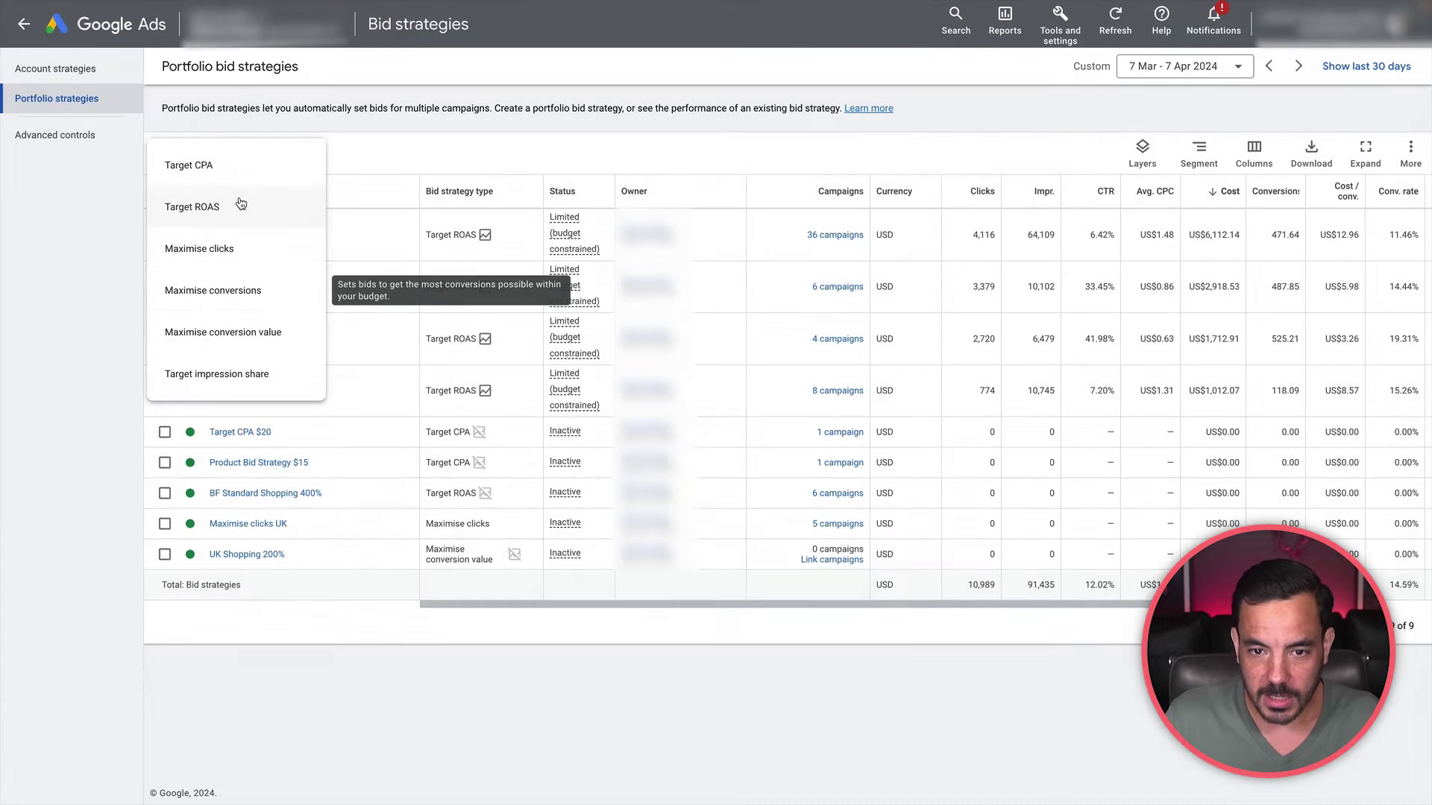
Choose the Target ROAS type and name the strategy 'Target ROAS 300%'
left_click(239, 203)
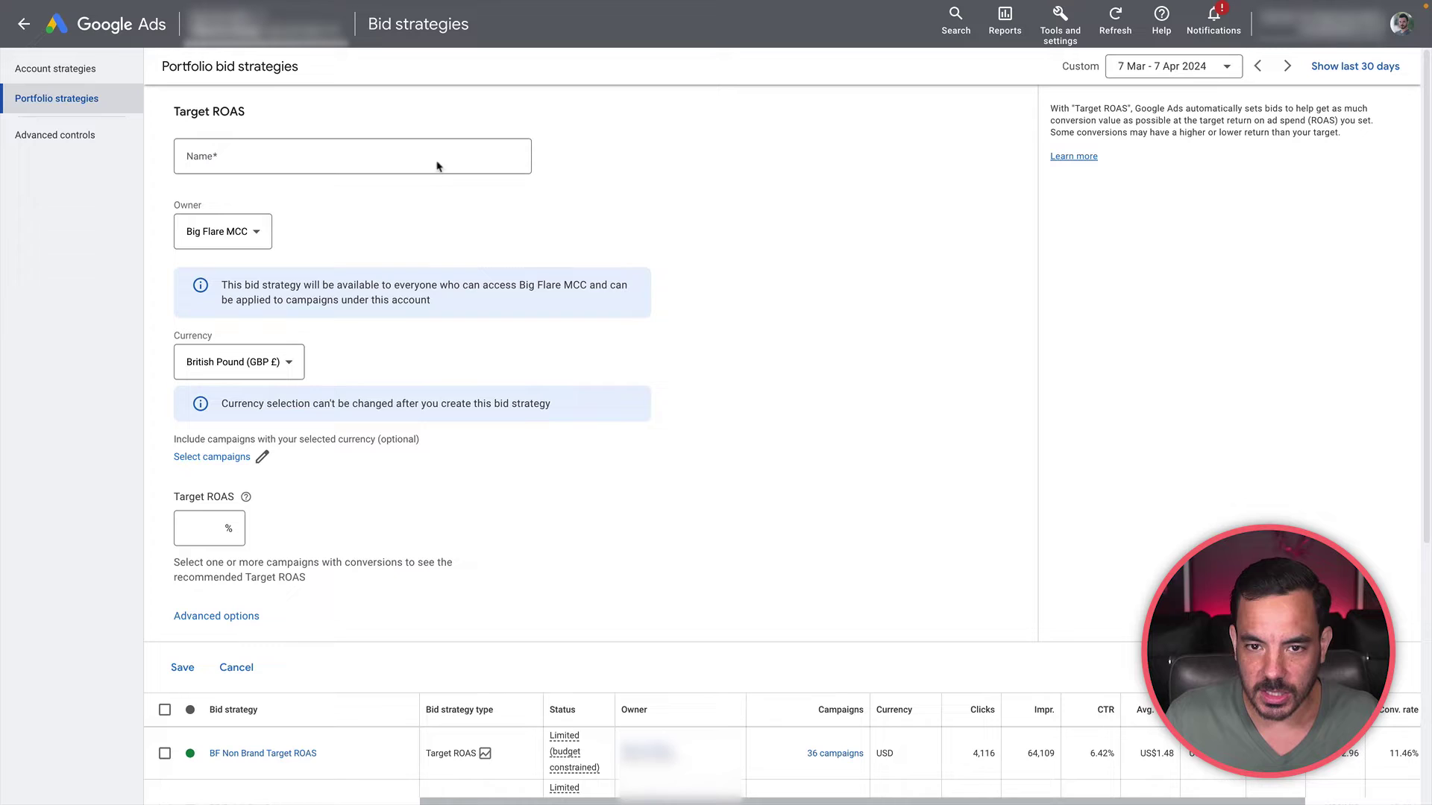
left_click(348, 155)
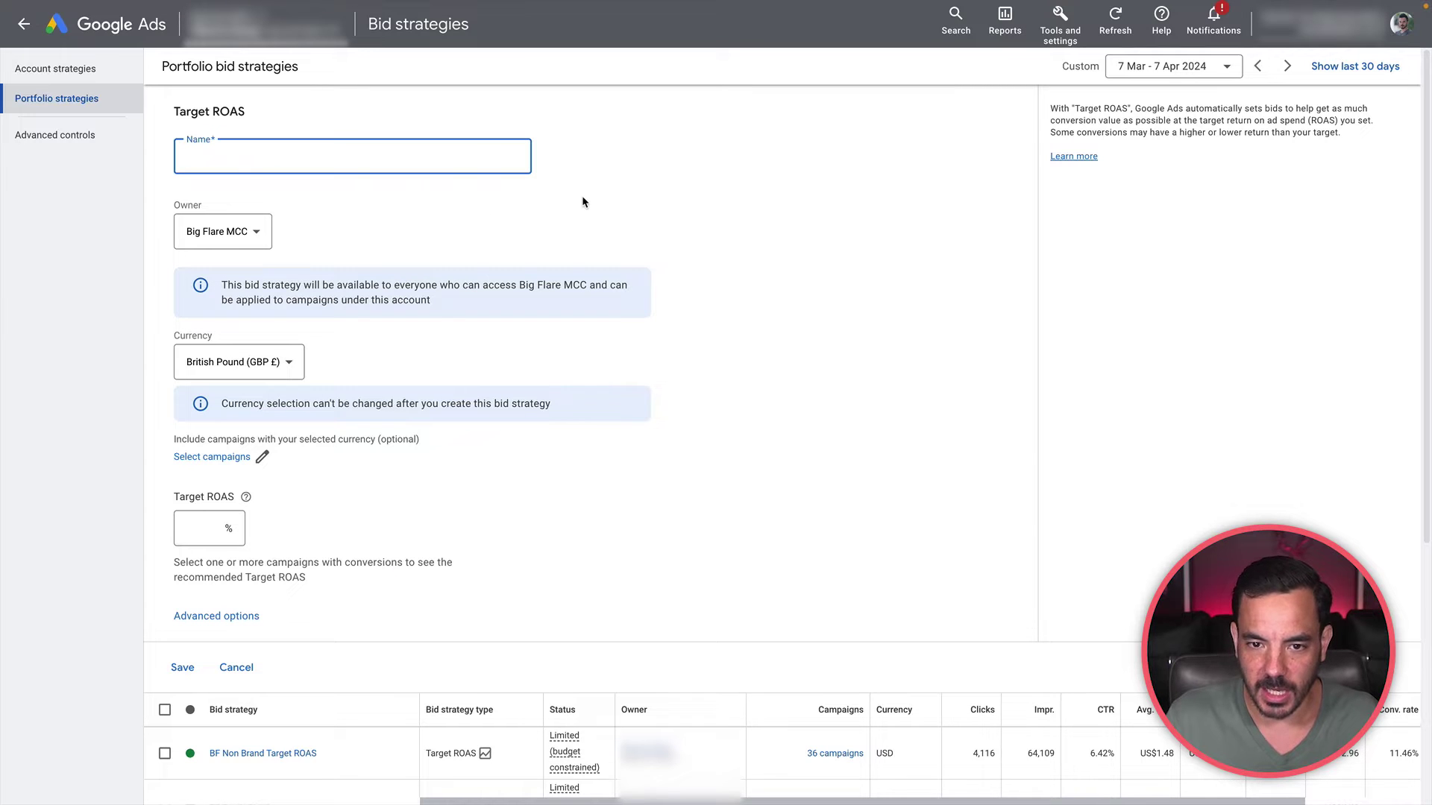
type("Targe")
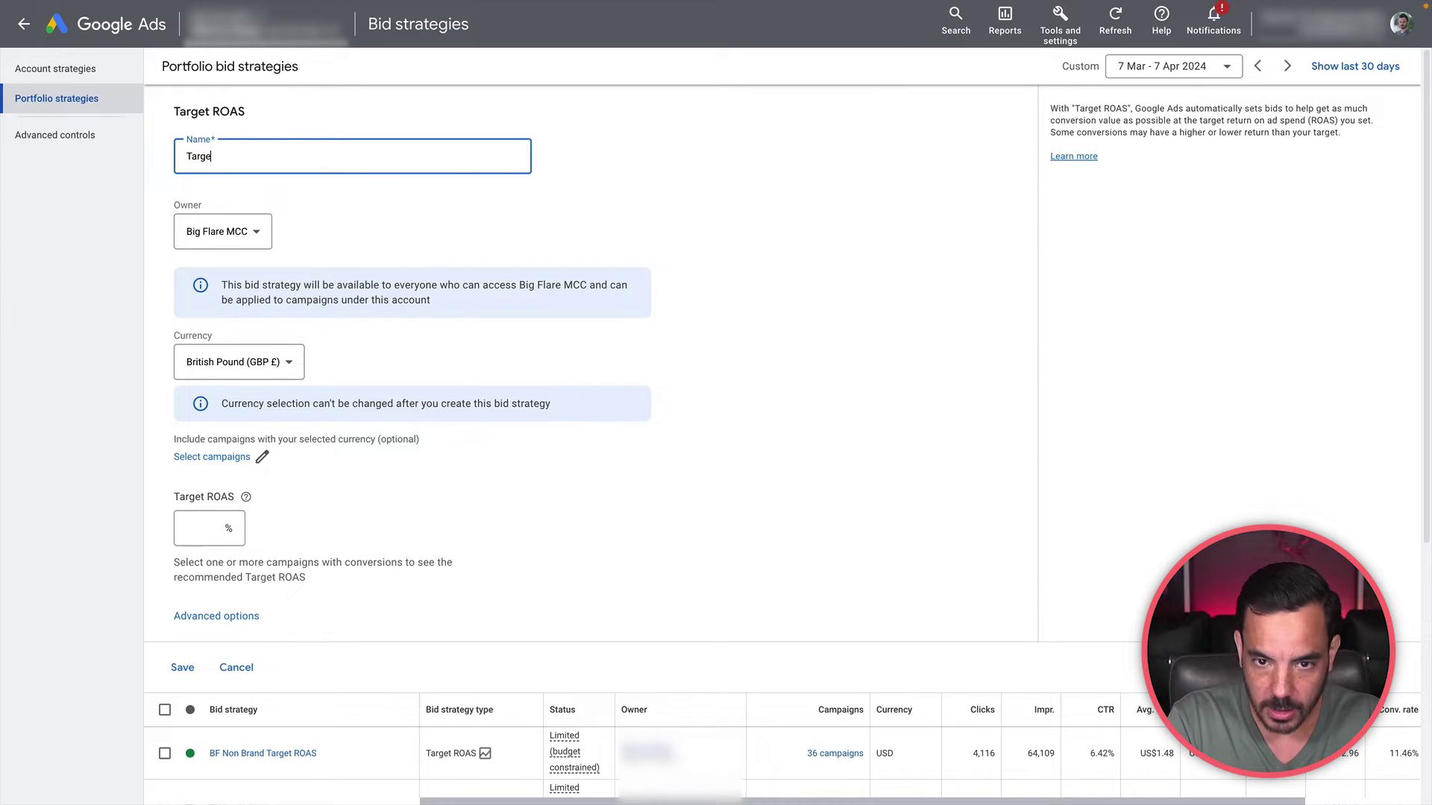
type("t ROAS ")
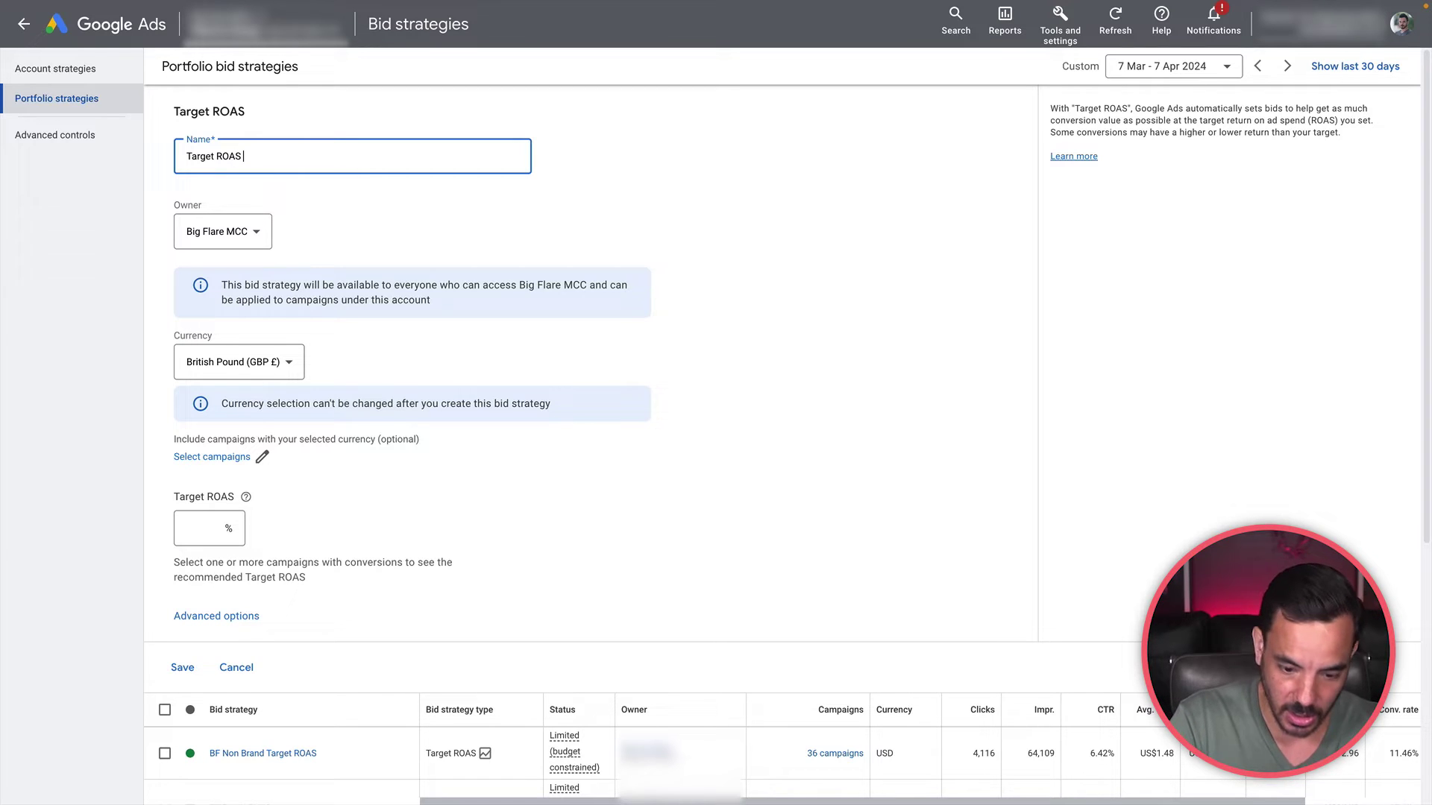
type("300")
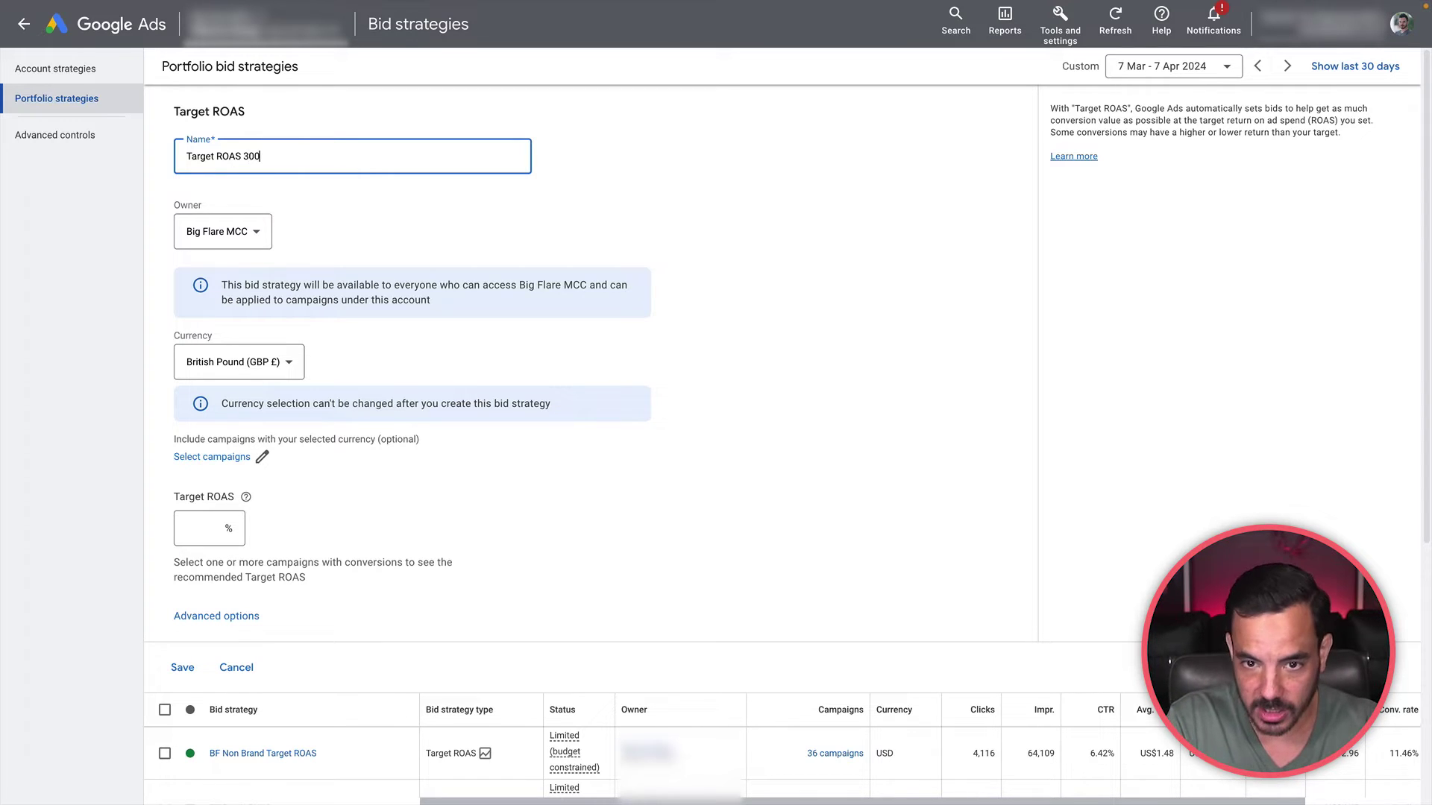
type("%")
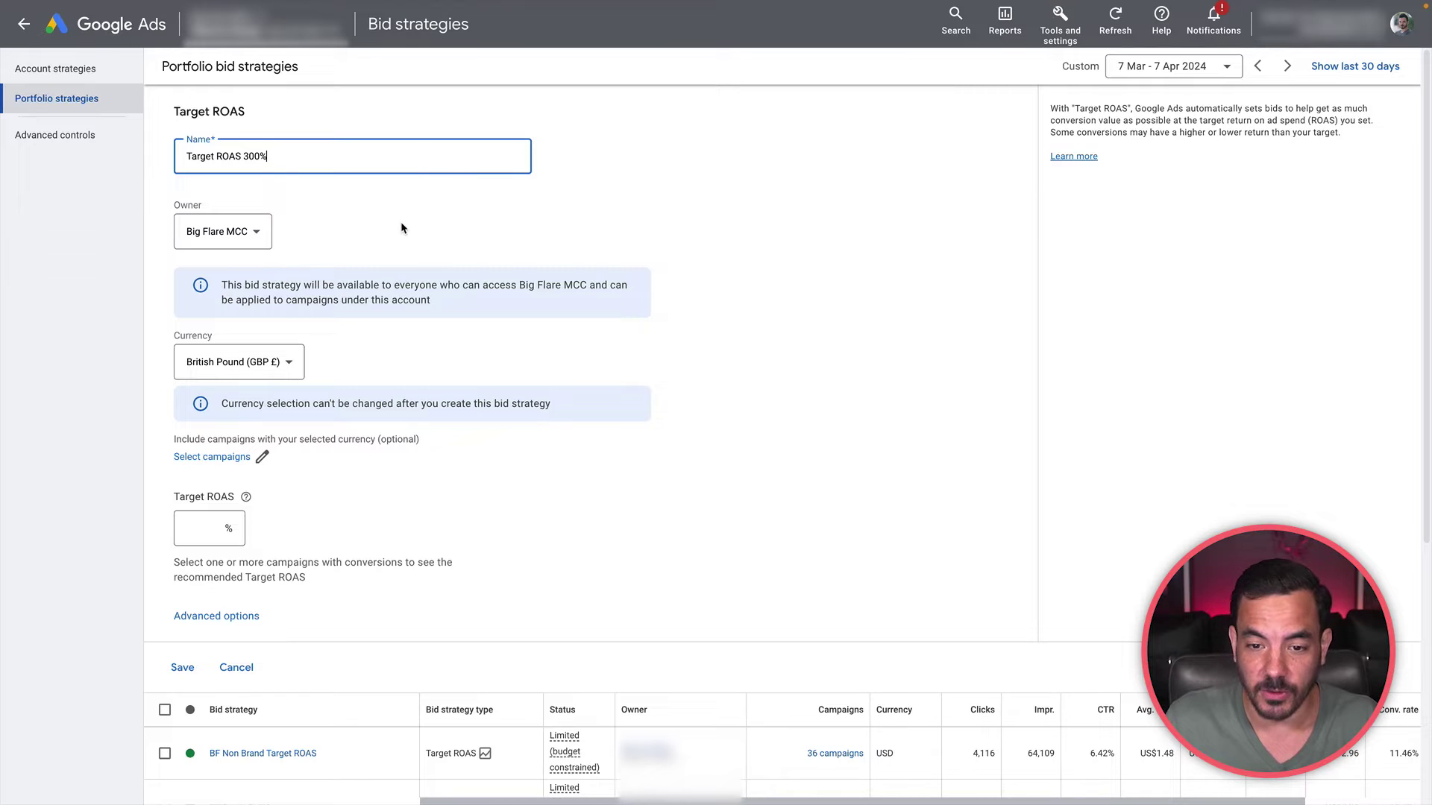
left_click(217, 532)
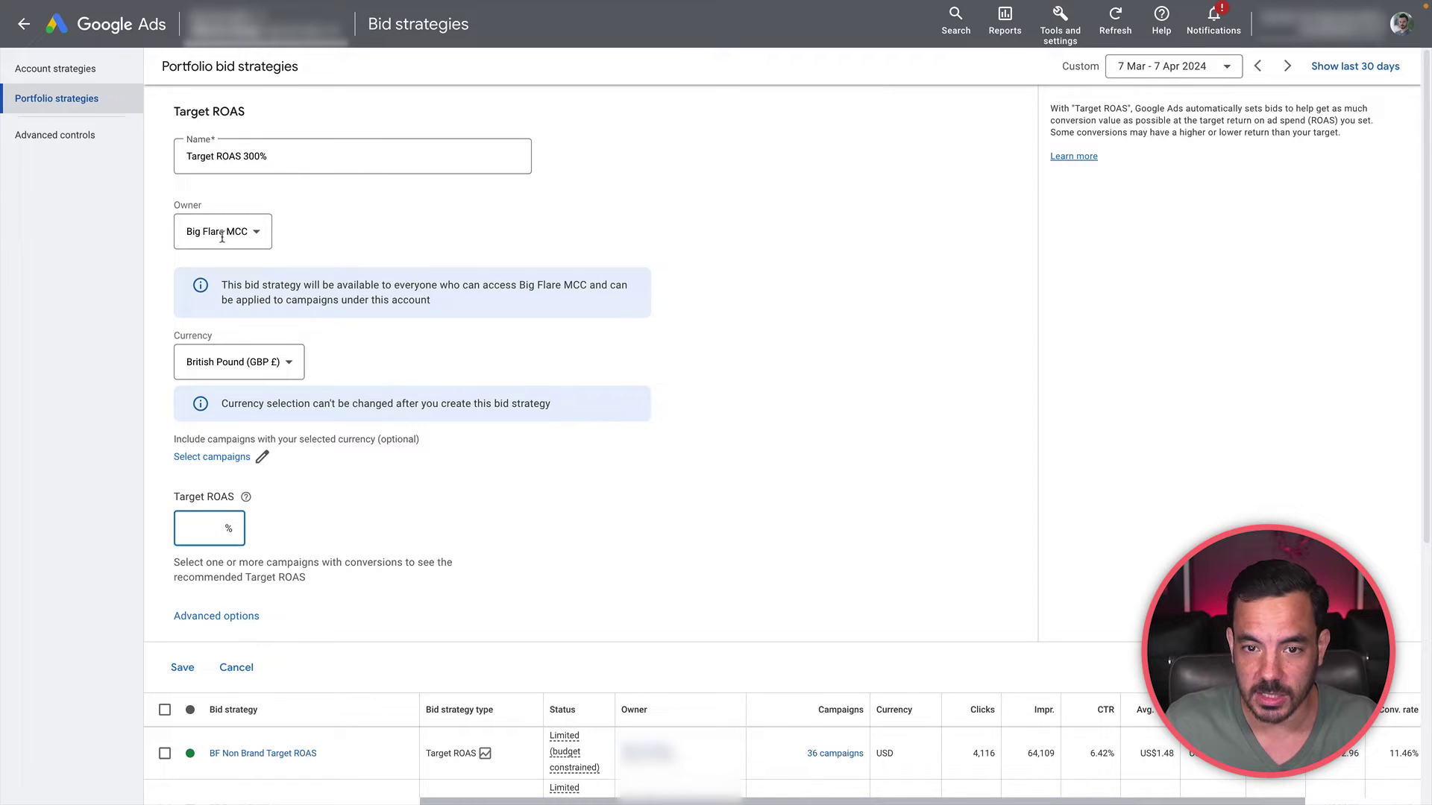
double_click(252, 156)
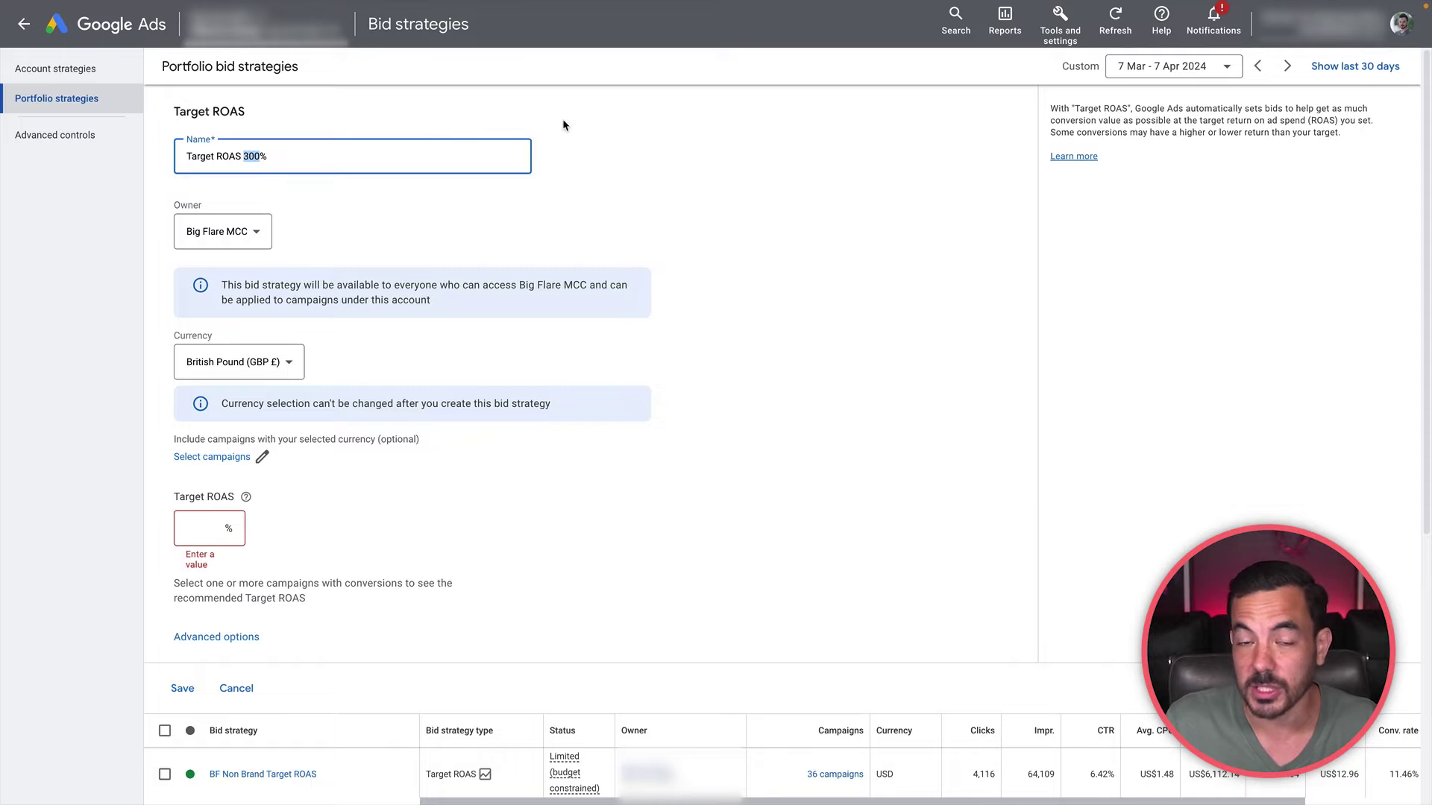
left_click(620, 158)
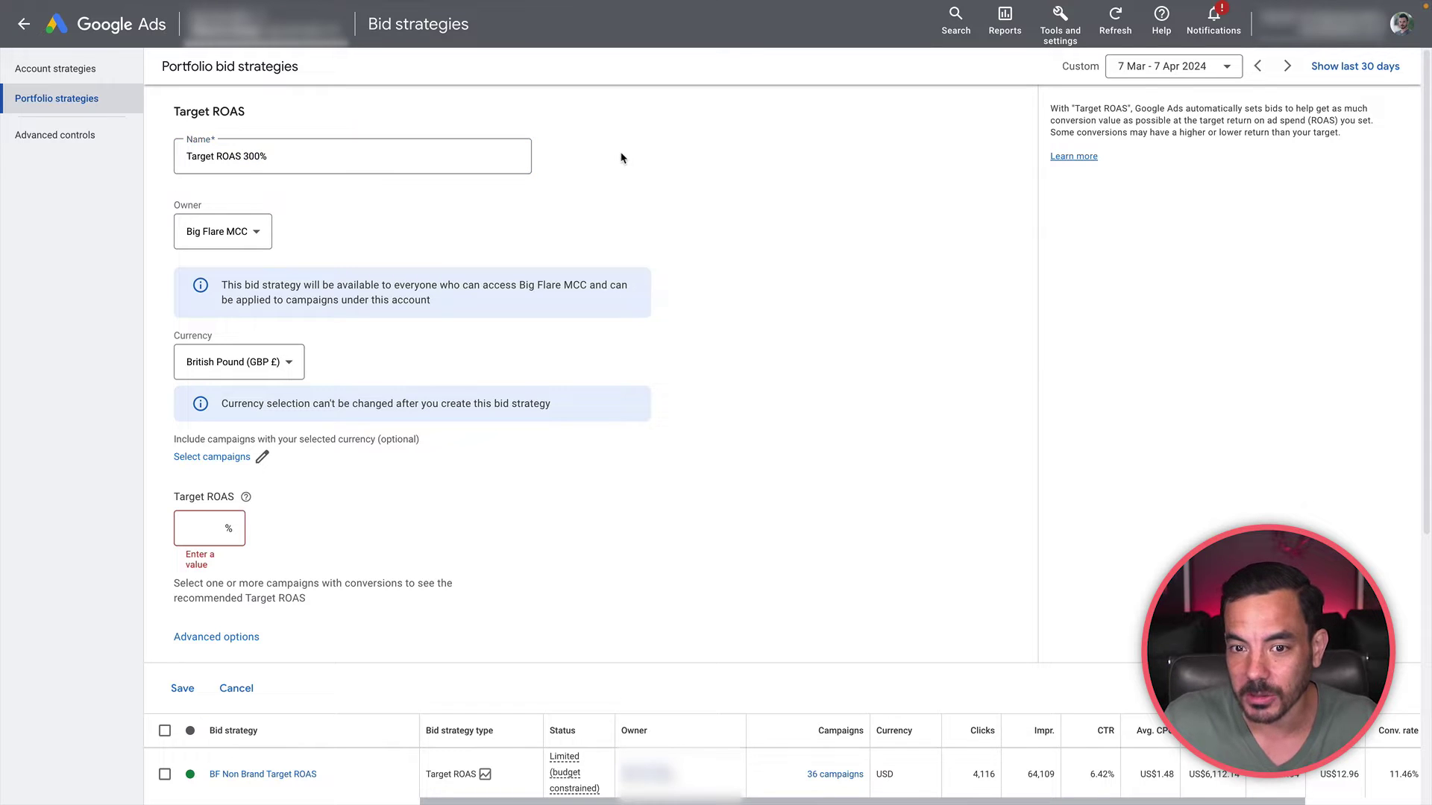
Keep Big Flare MCC as the strategy's owner account
left_click(255, 236)
left_click(191, 237)
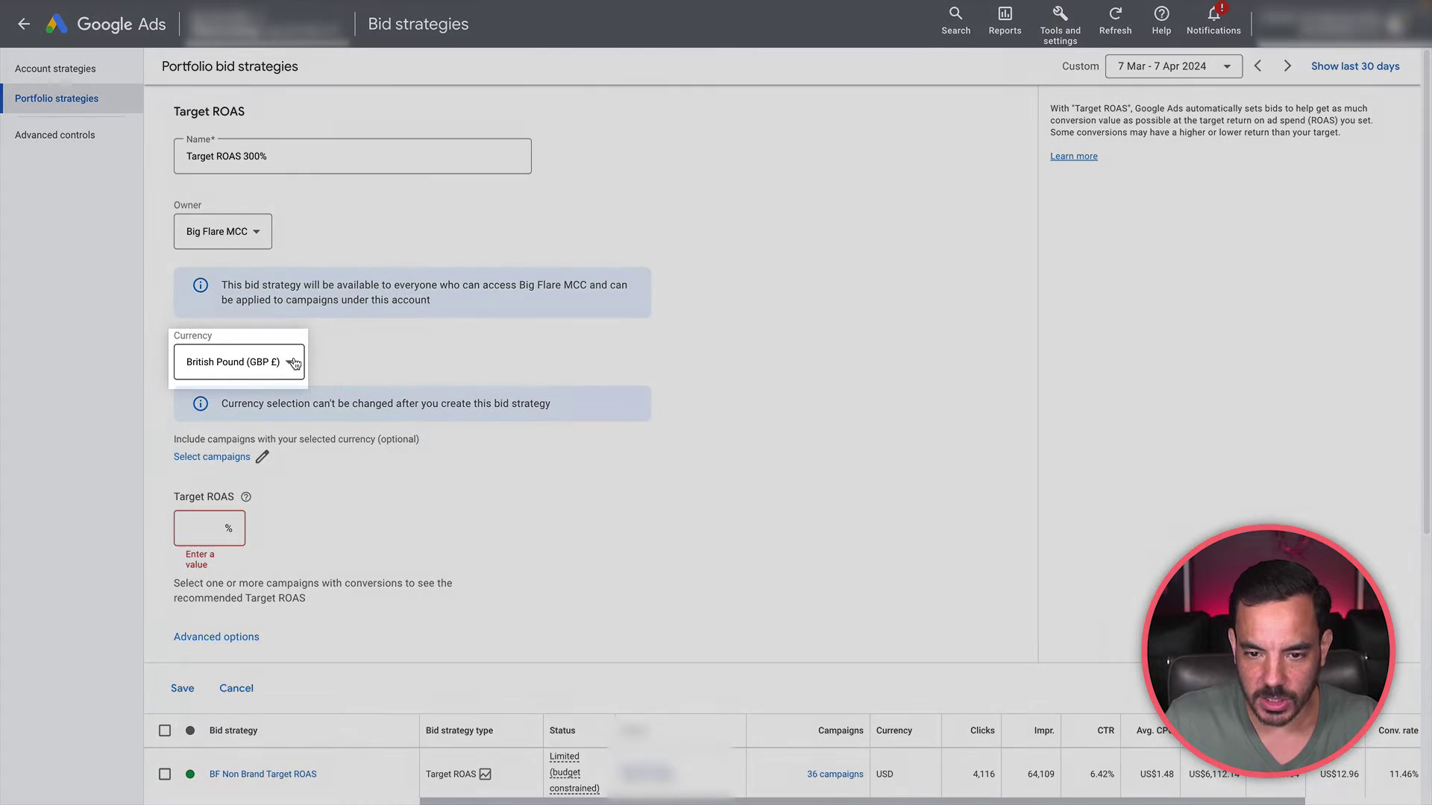
scroll(295, 363, "down", 1)
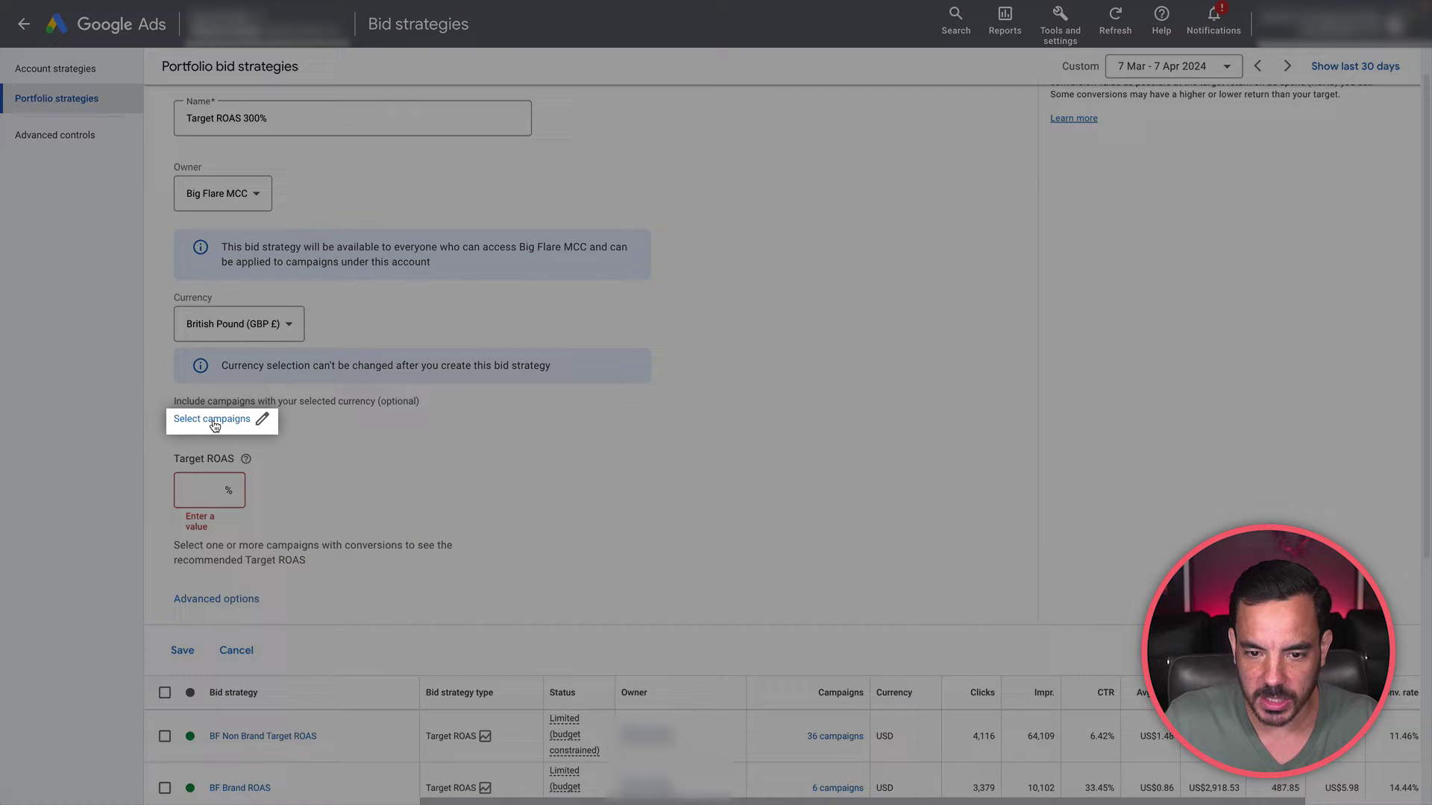
Attach nine campaigns, including Generics LP Test Dec - Jan, to the strategy
left_click(214, 422)
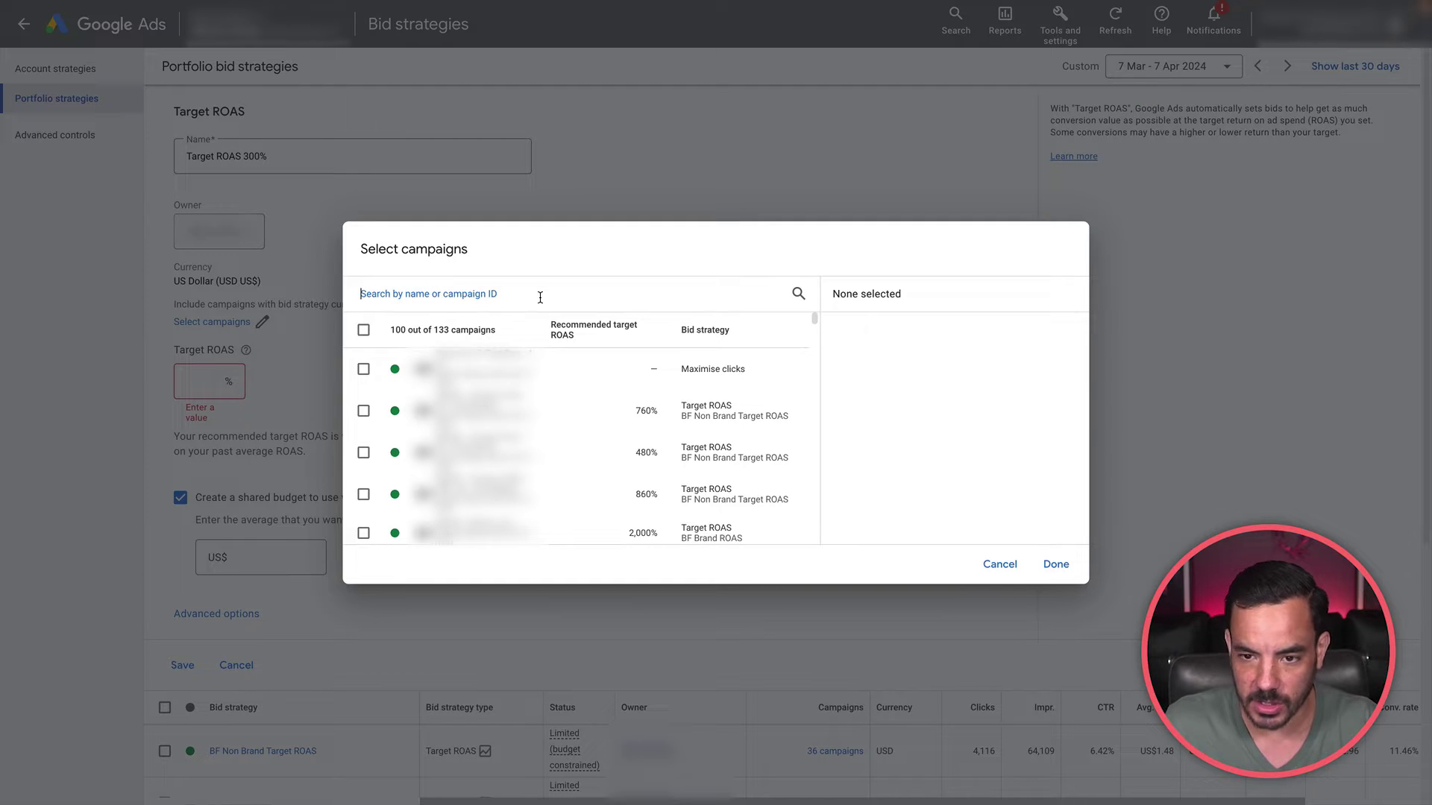
left_click(363, 369)
left_click(364, 411)
left_click(363, 453)
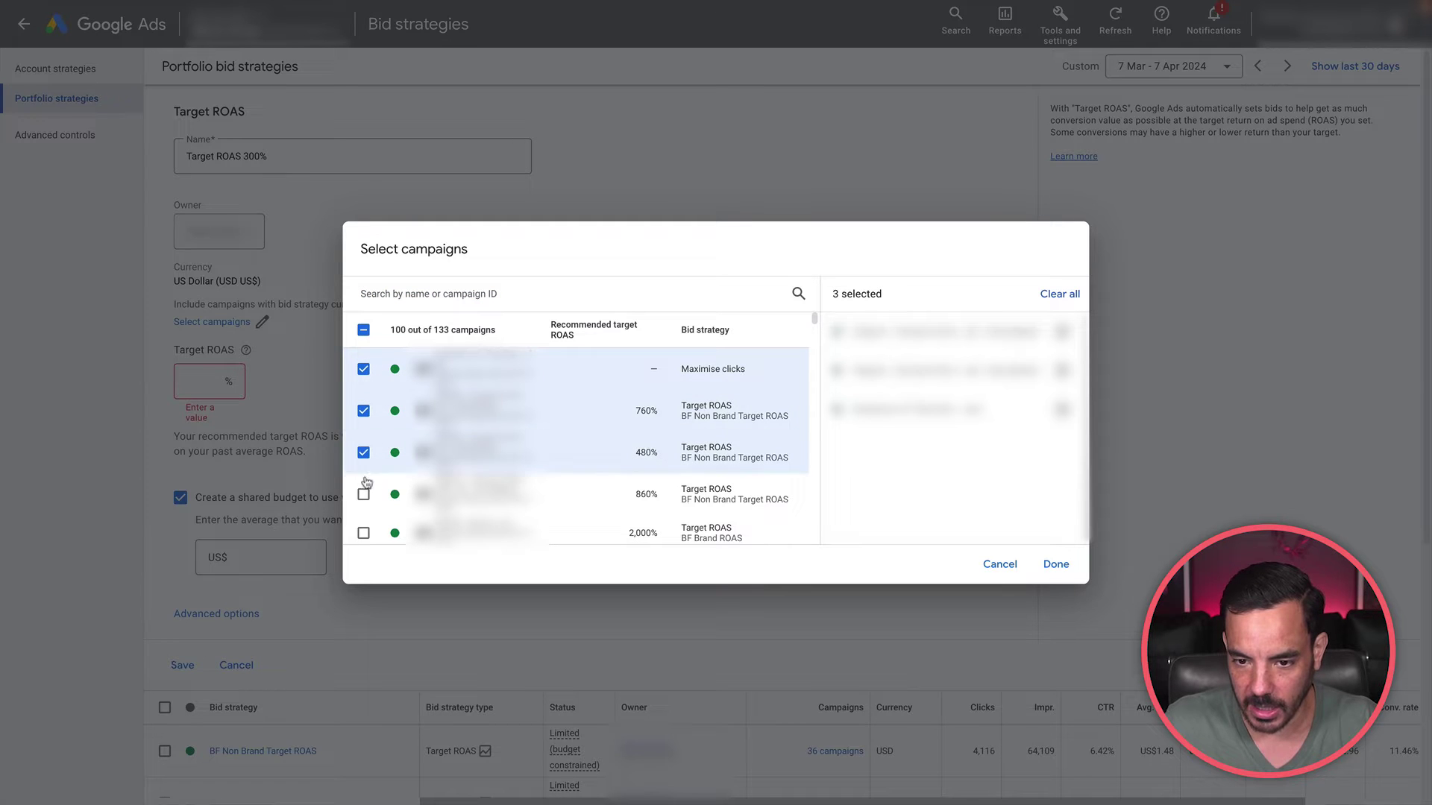
left_click(363, 495)
scroll(366, 501, "down", 1)
left_click(363, 514)
scroll(371, 505, "down", 1)
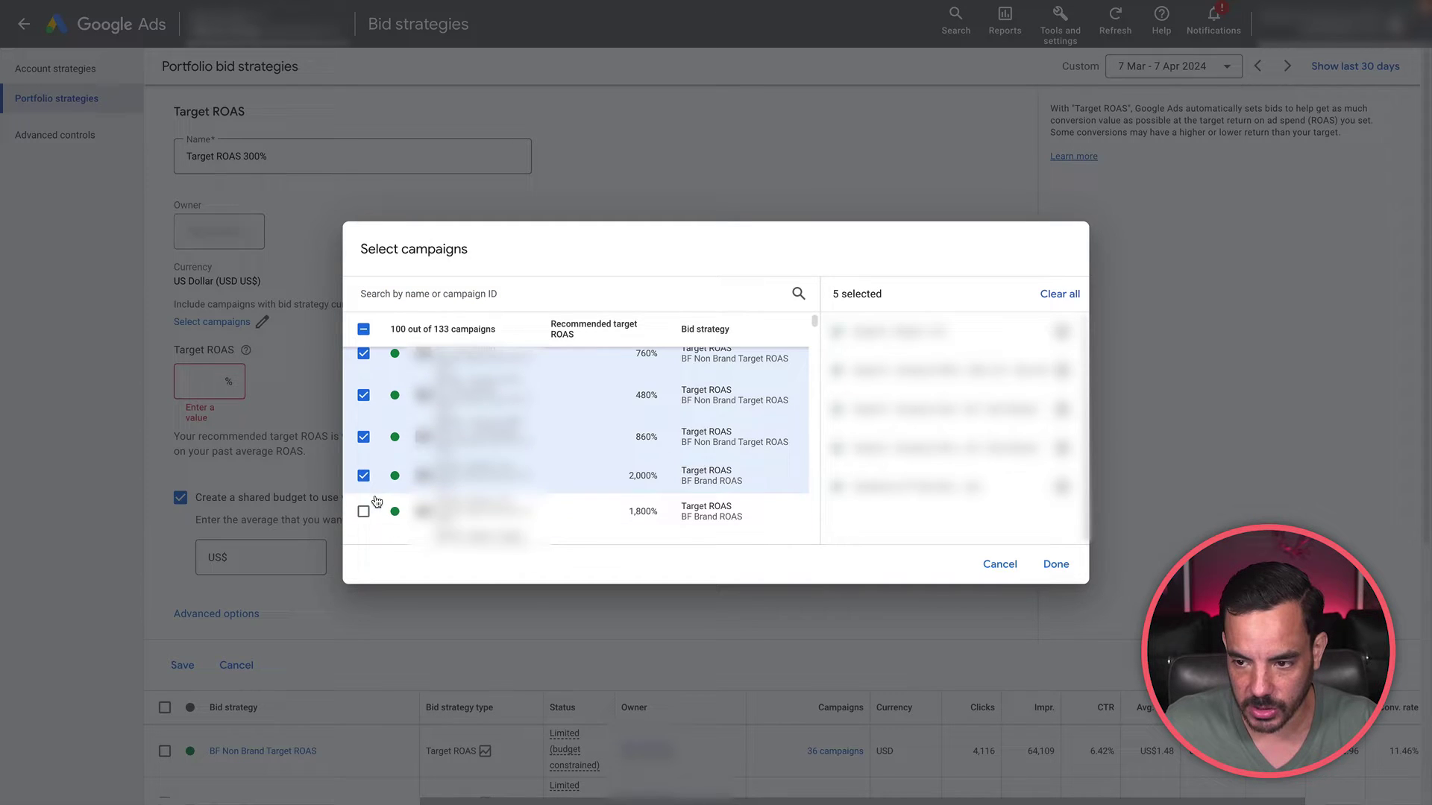
left_click(364, 512)
scroll(399, 485, "down", 1)
left_click(363, 515)
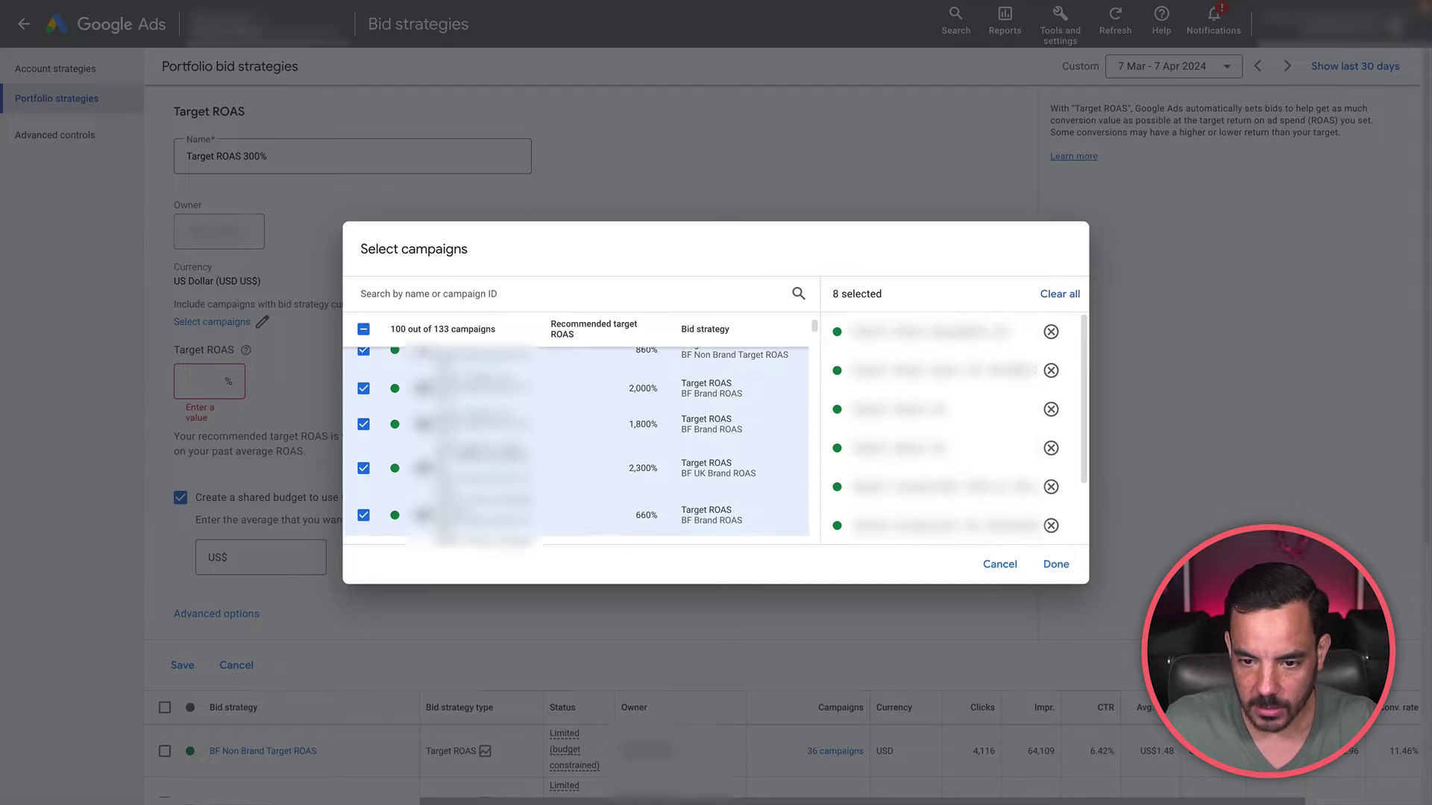
scroll(364, 518, "down", 1)
left_click(364, 525)
scroll(364, 525, "down", 1)
left_click(364, 527)
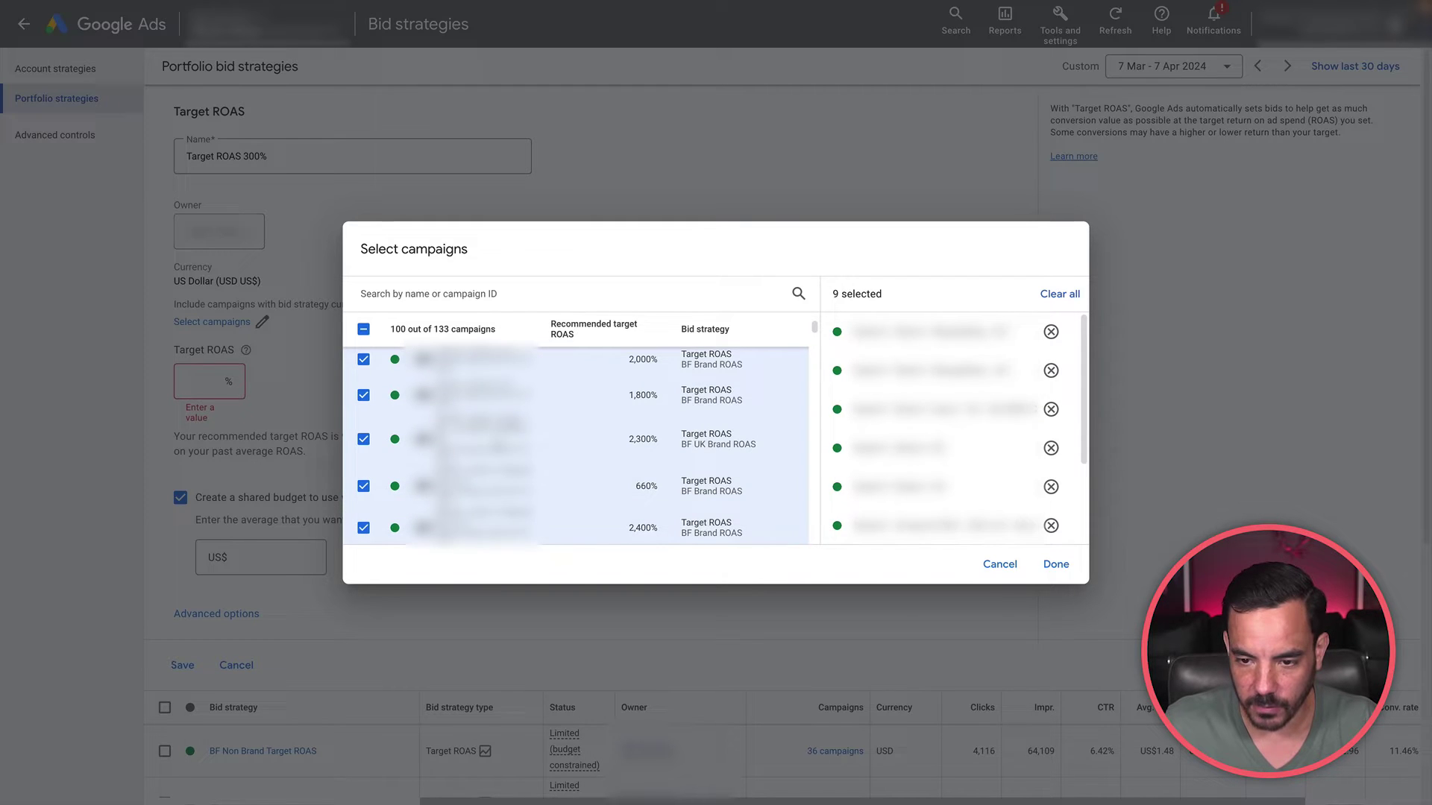
scroll(364, 527, "up", 3)
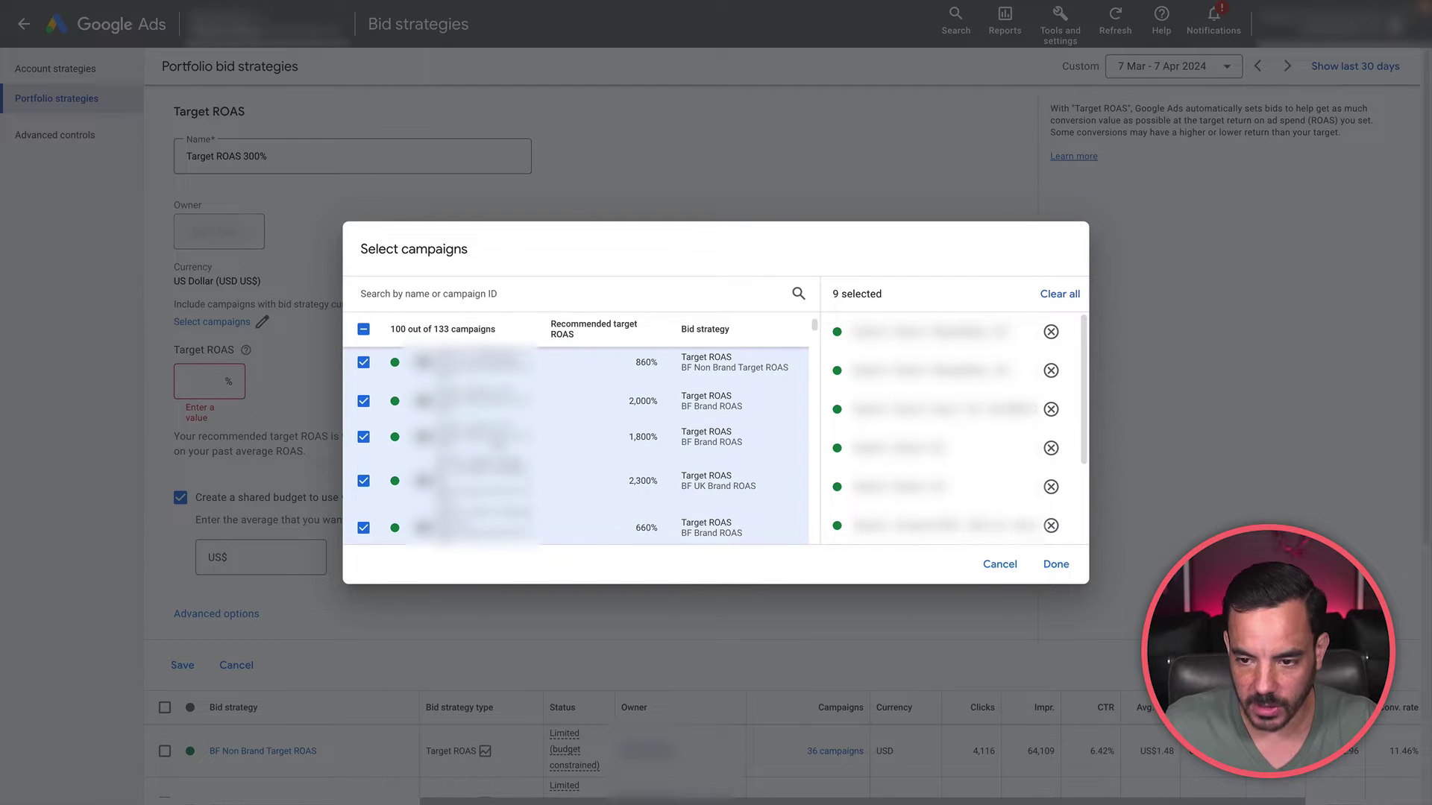
left_click(1054, 567)
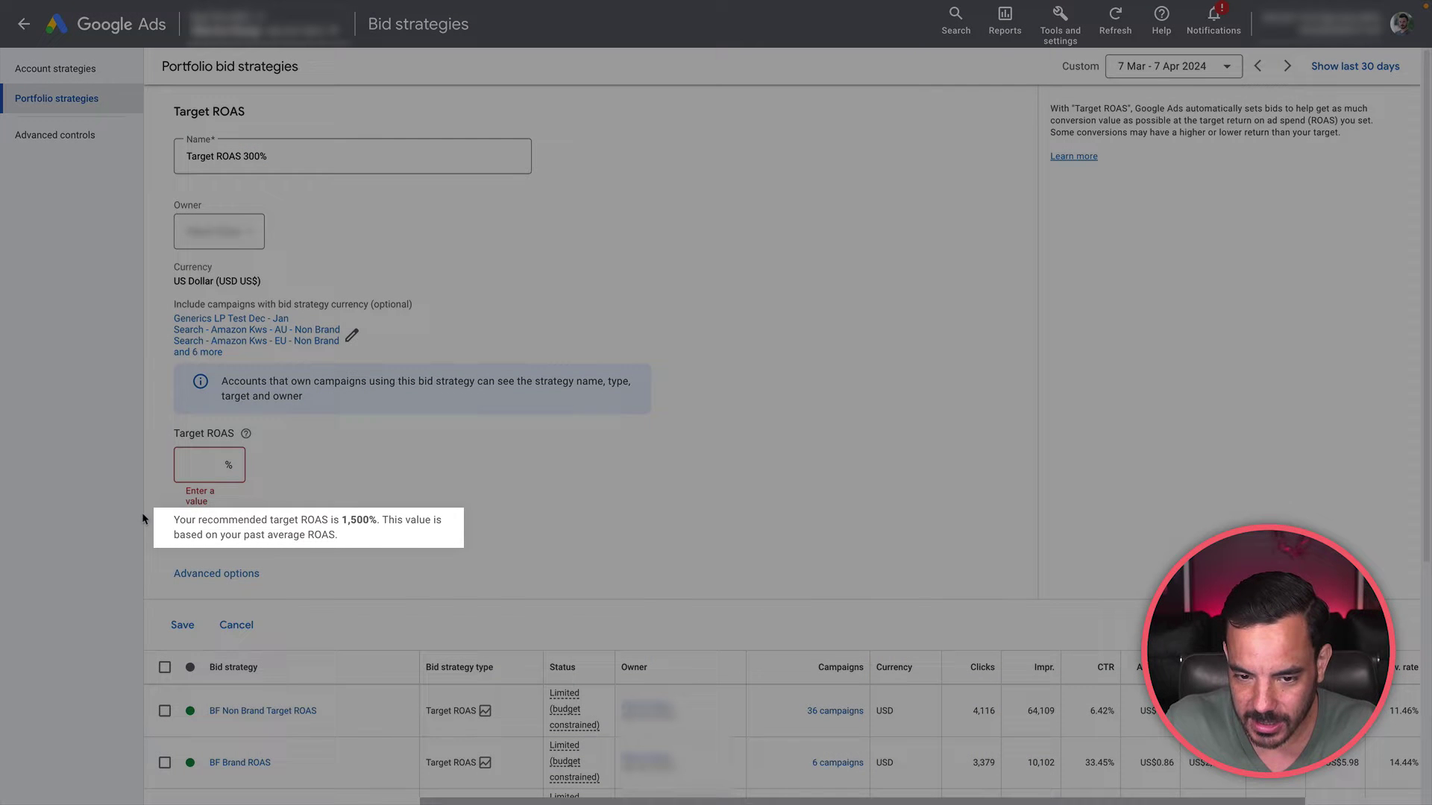
Enter 1500% as the target ROAS, matching the recommended 1,500%
left_click_drag(165, 521, 447, 538)
left_click(450, 548)
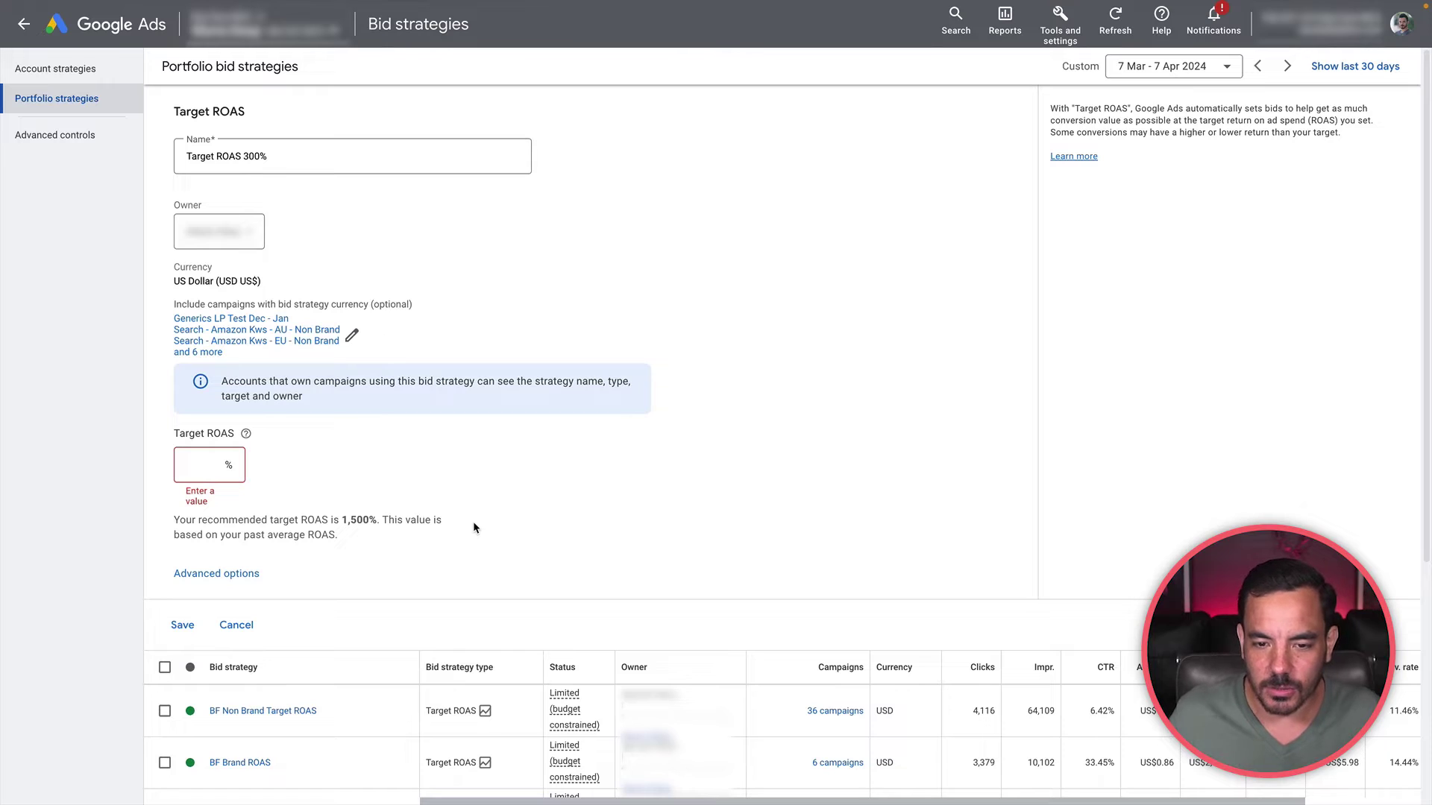
left_click(222, 466)
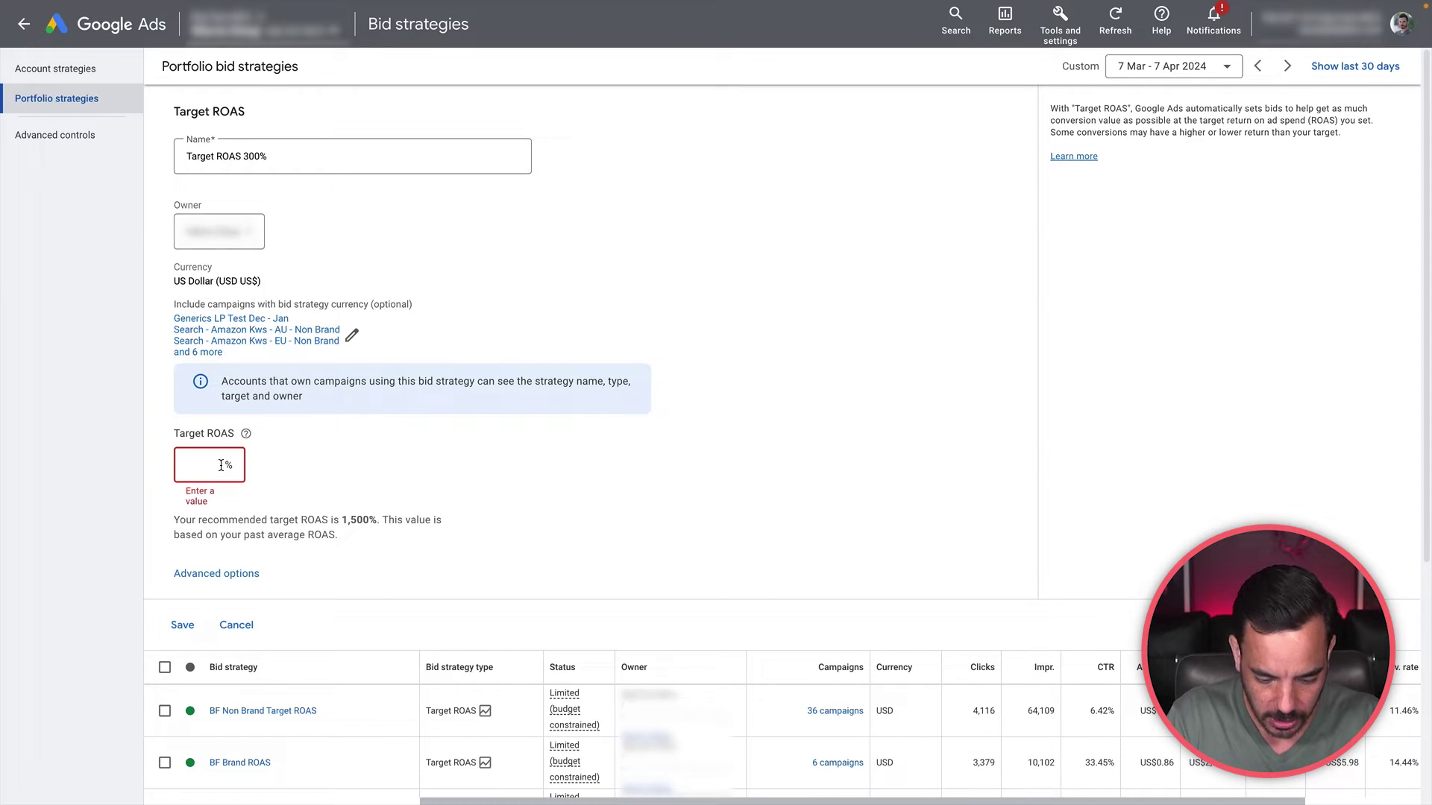
type("1500")
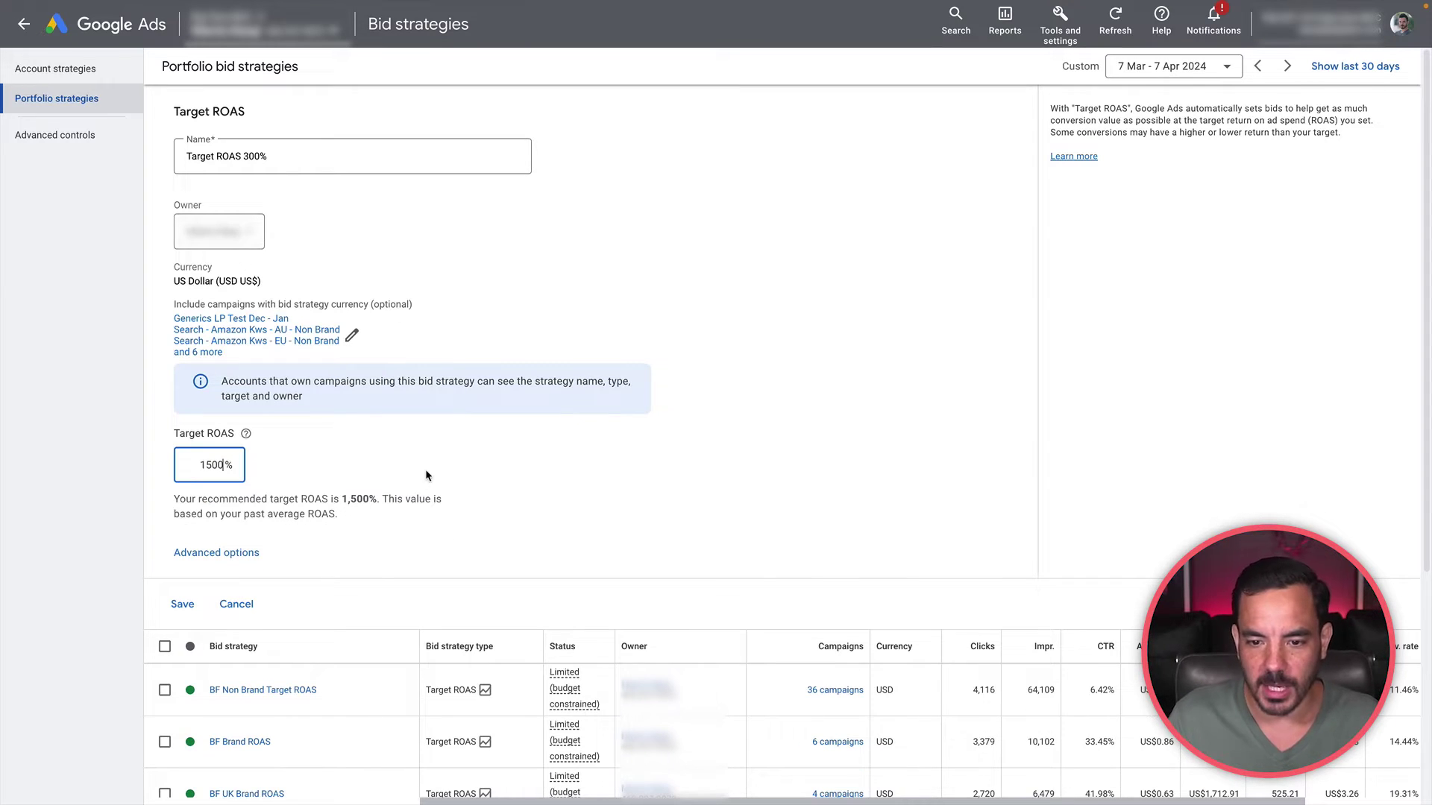
left_click(433, 469)
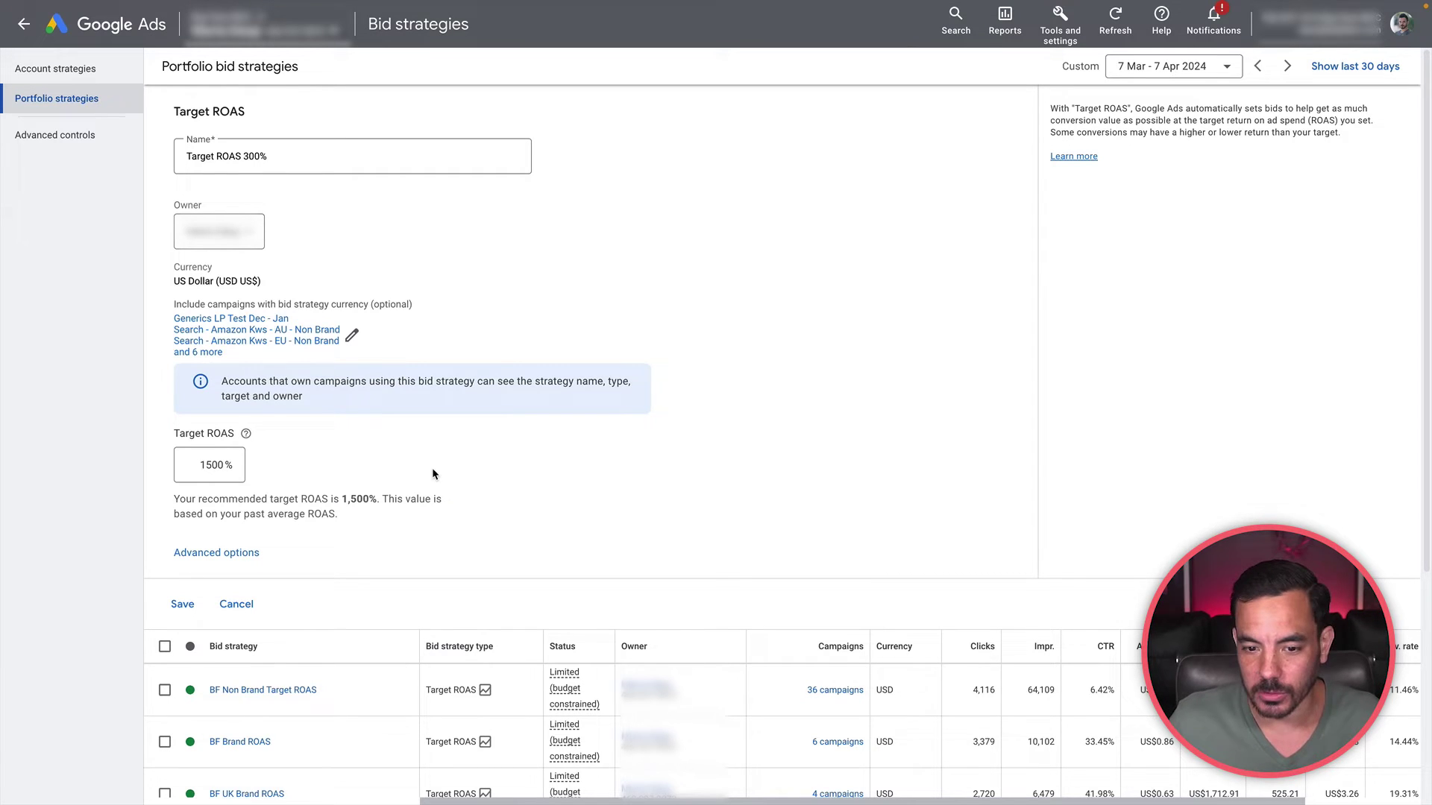
Expand Advanced options to show the empty minimum and maximum bid limit fields
left_click(232, 558)
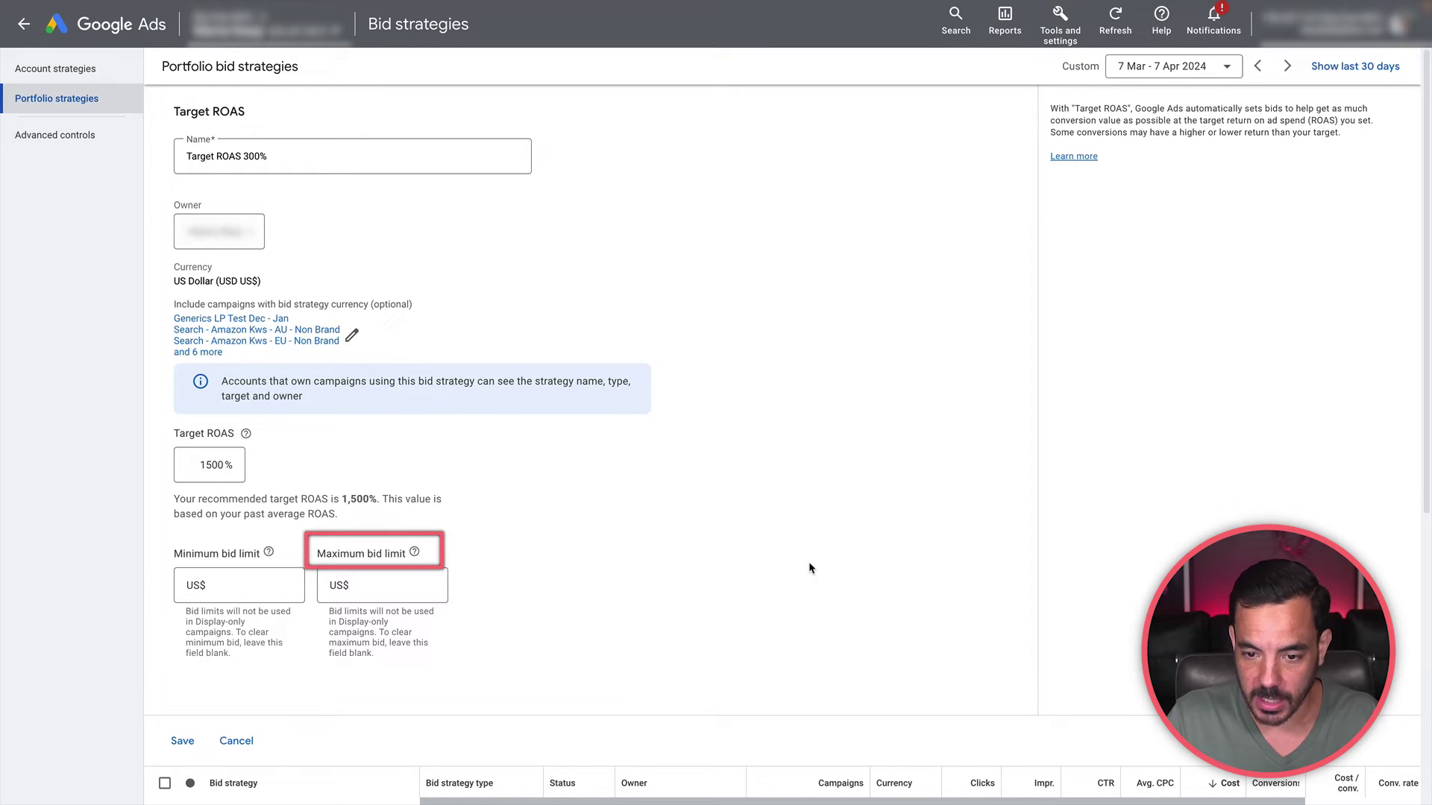
scroll(809, 569, "down", 1)
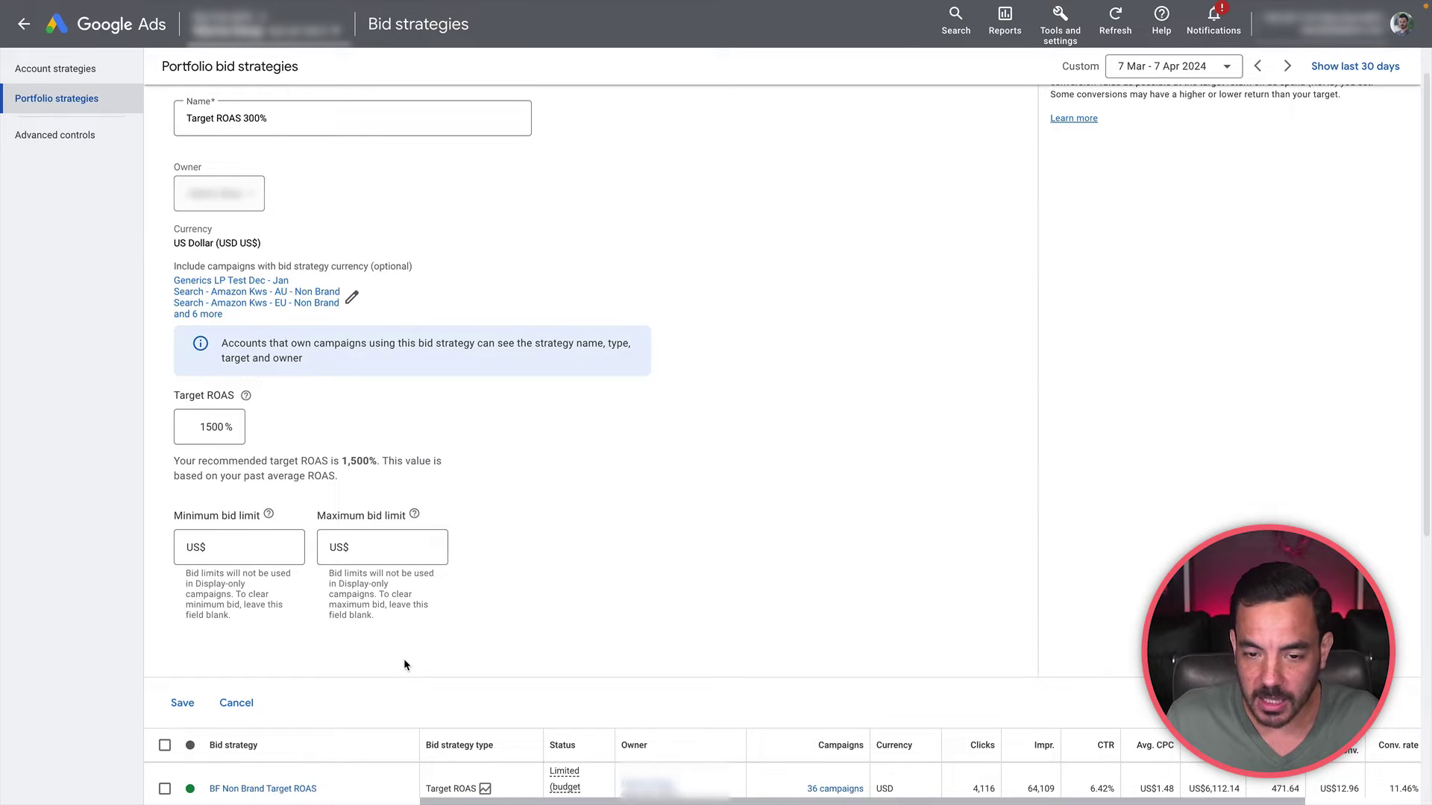
scroll(404, 662, "up", 1)
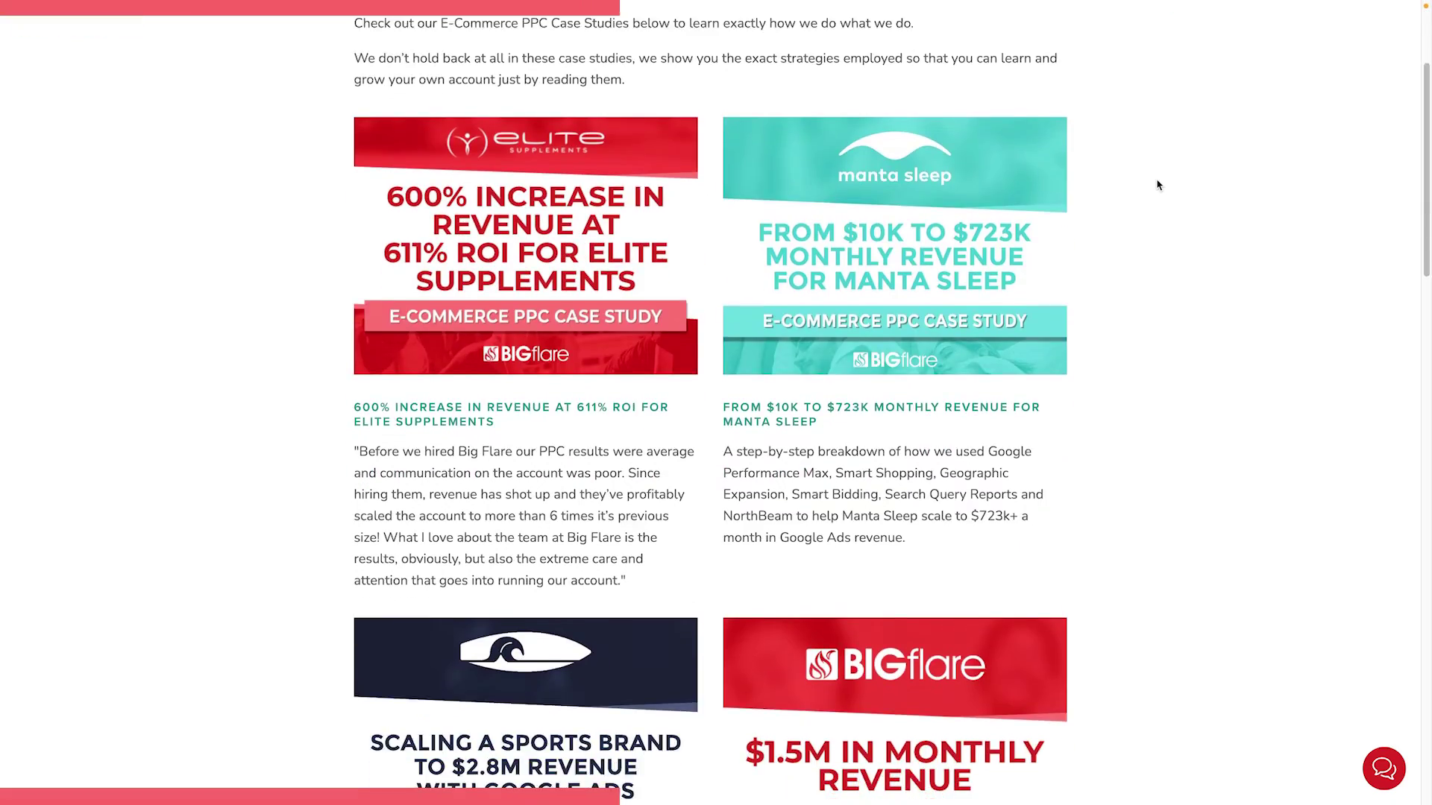
Expand the competitor-targeting video's description and select its free PPC action plan link
scroll(1157, 182, "down", 4)
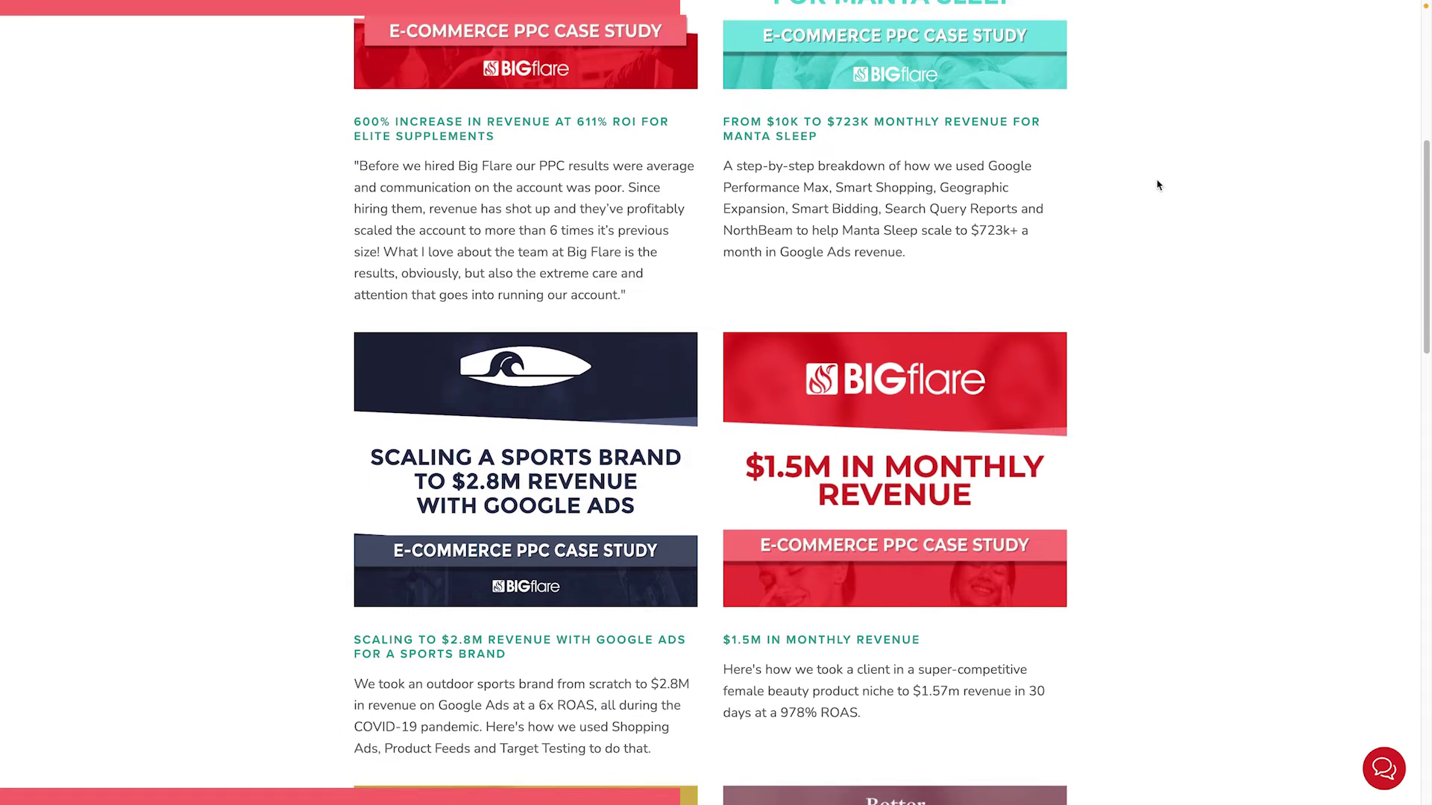
scroll(1156, 184, "down", 5)
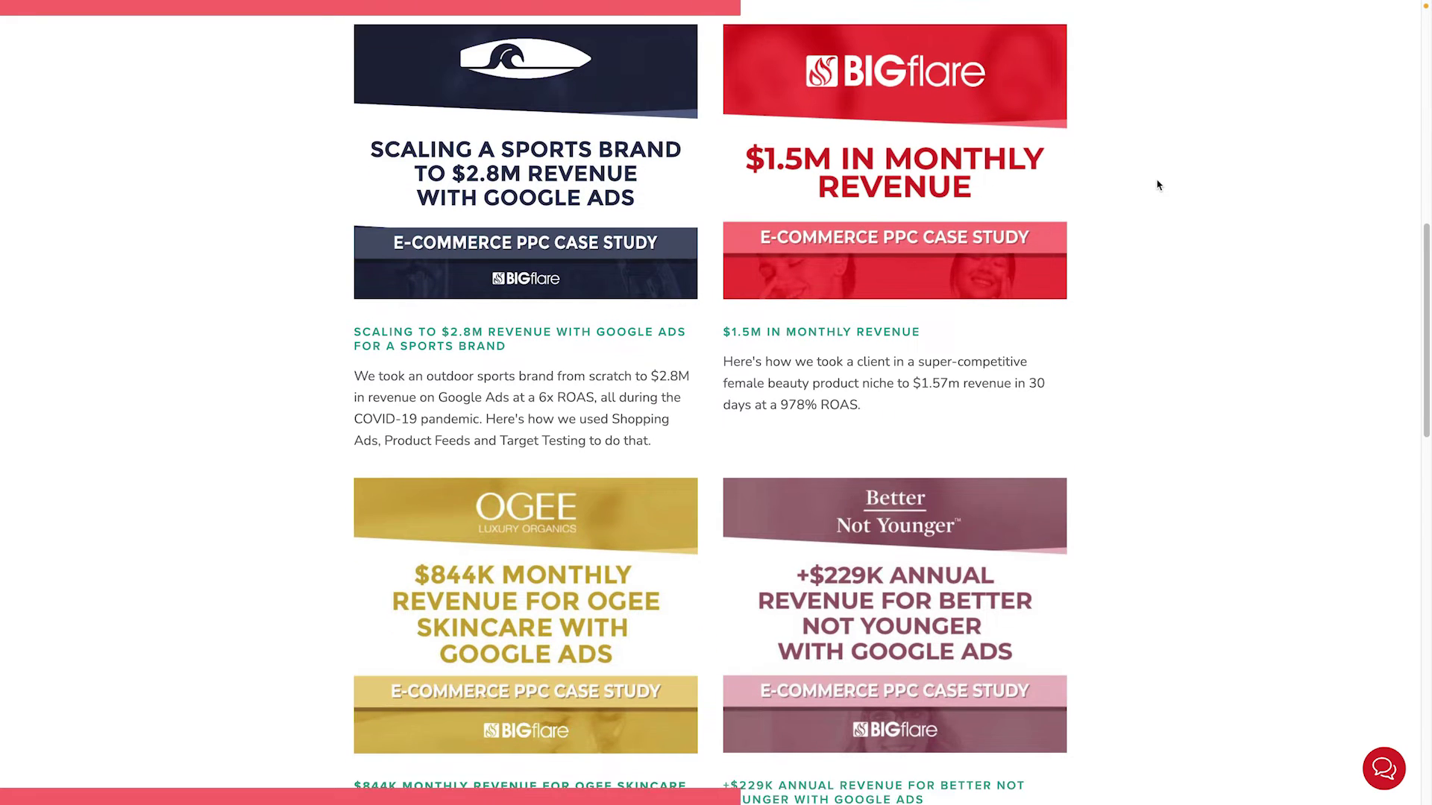
scroll(1158, 185, "down", 6)
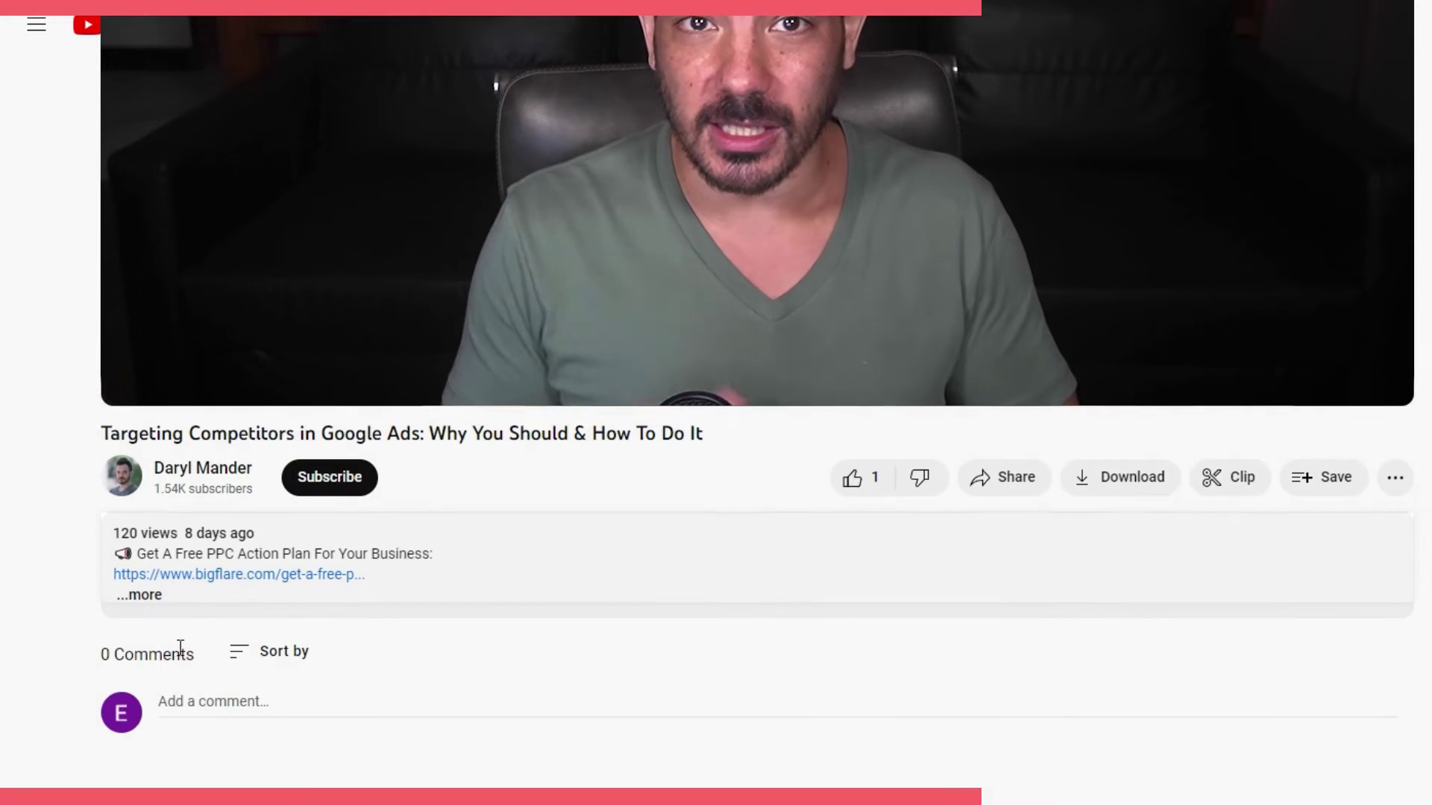
left_click(149, 597)
left_click_drag(112, 575, 387, 585)
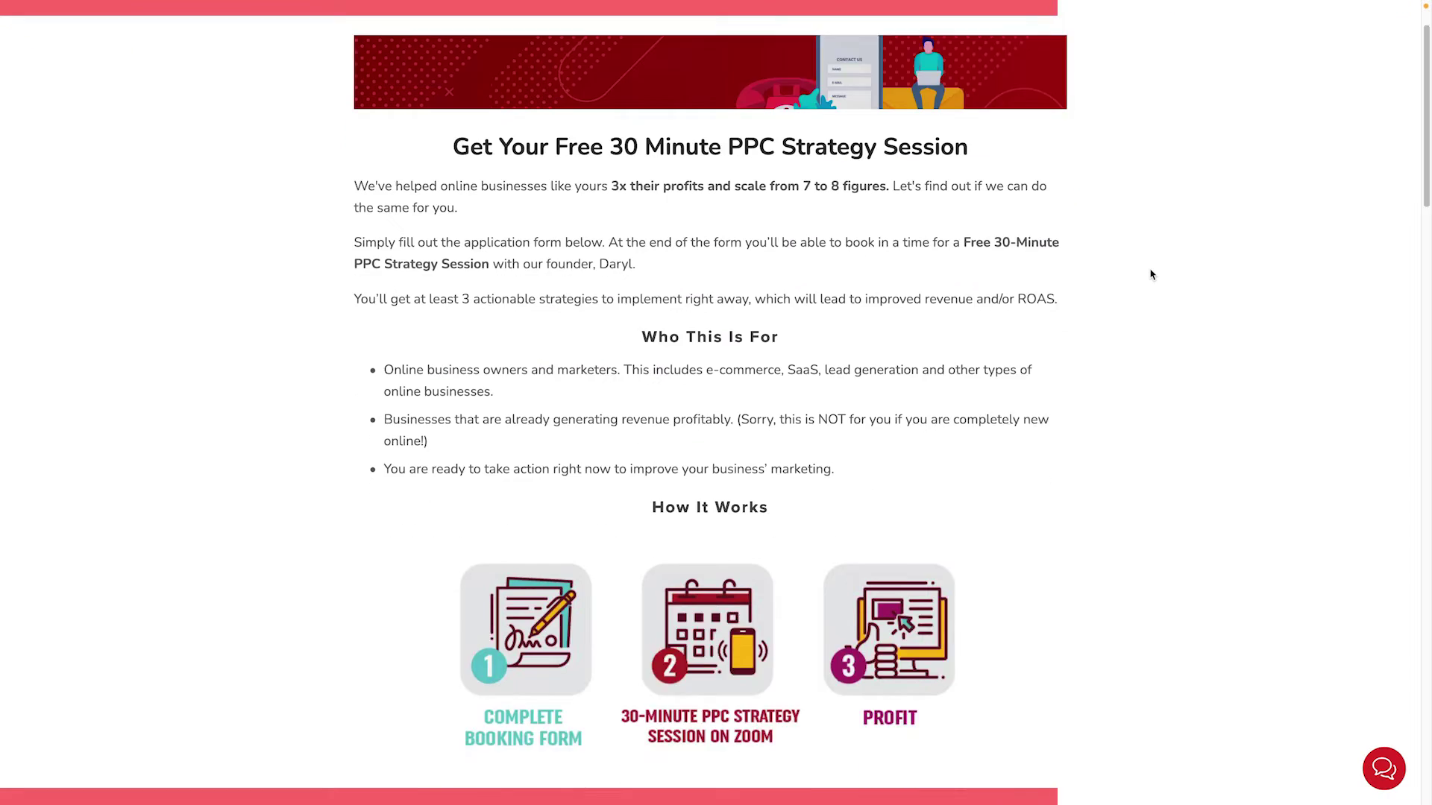
scroll(1150, 275, "down", 10)
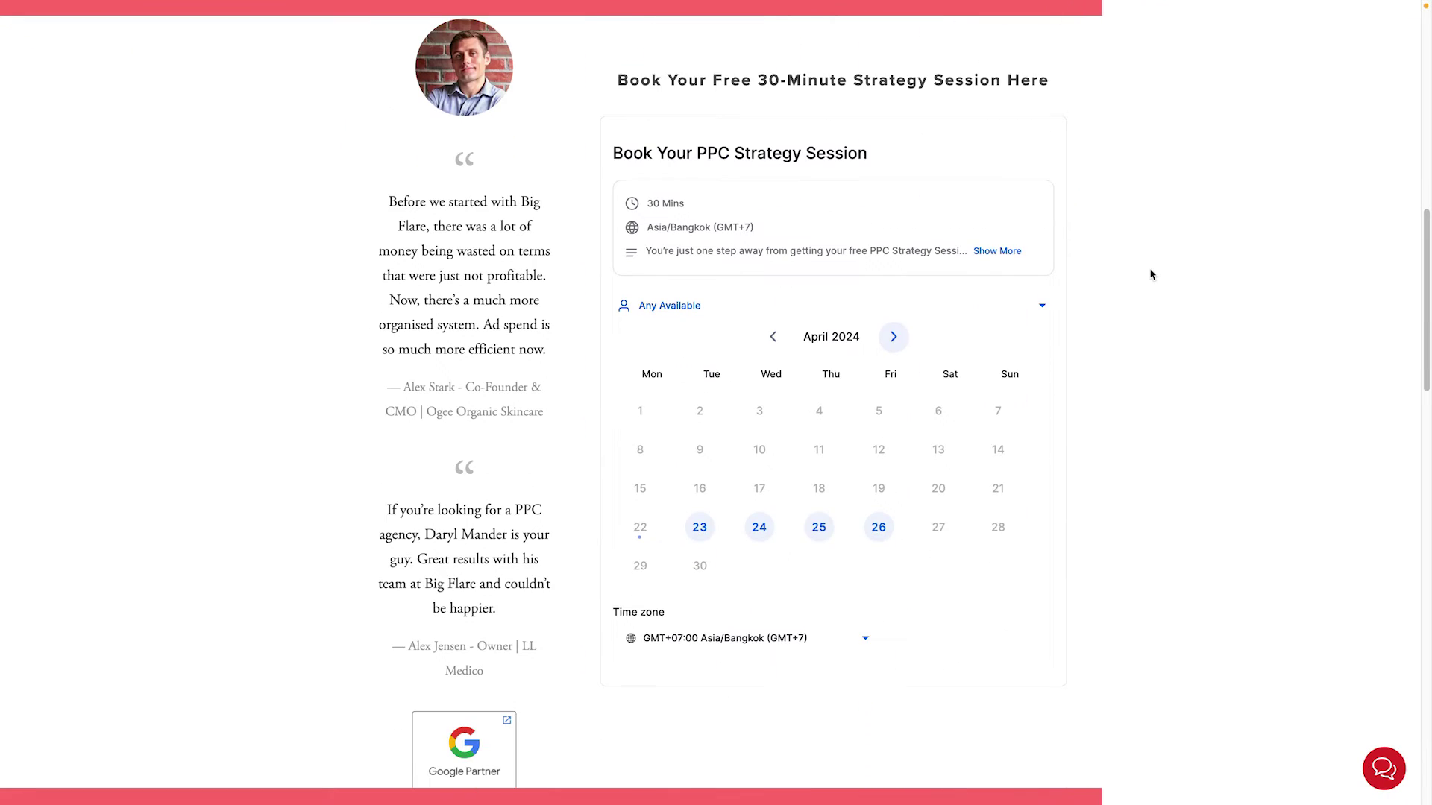
Pick April 24 in the PPC strategy session booking calendar
left_click(764, 534)
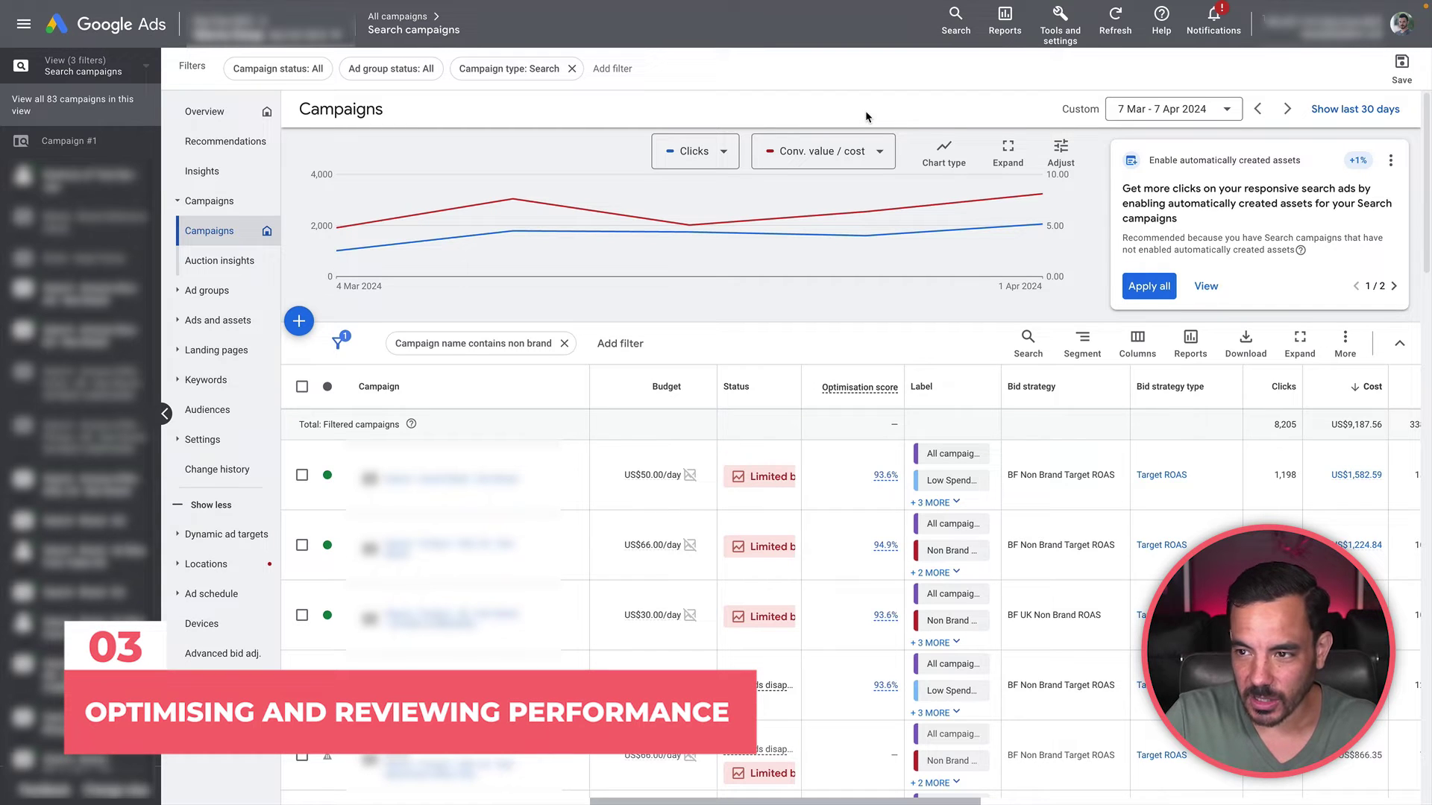
Open the BF Non Brand Target ROAS report from Shared Library > Bid strategies
left_click(1071, 40)
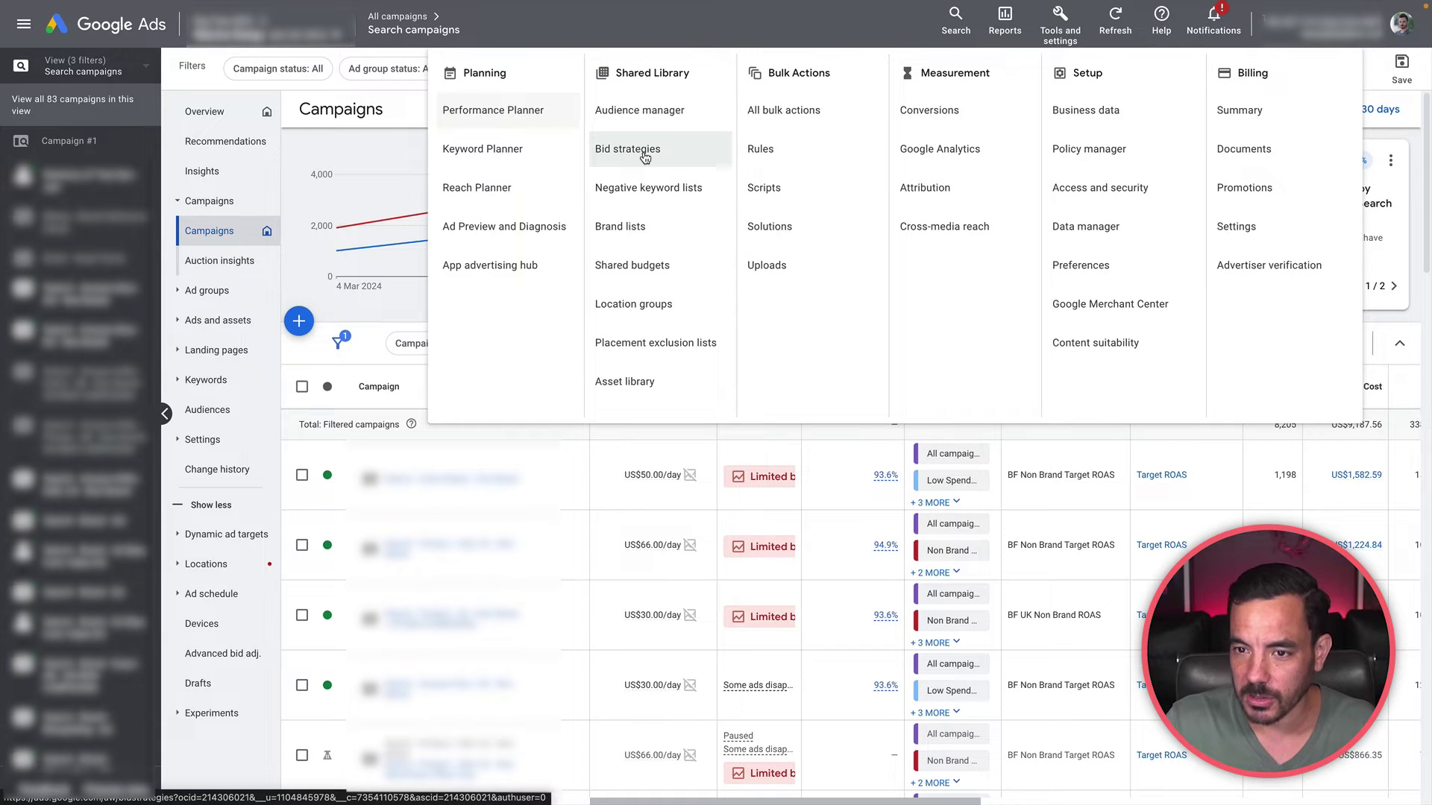
left_click(646, 157)
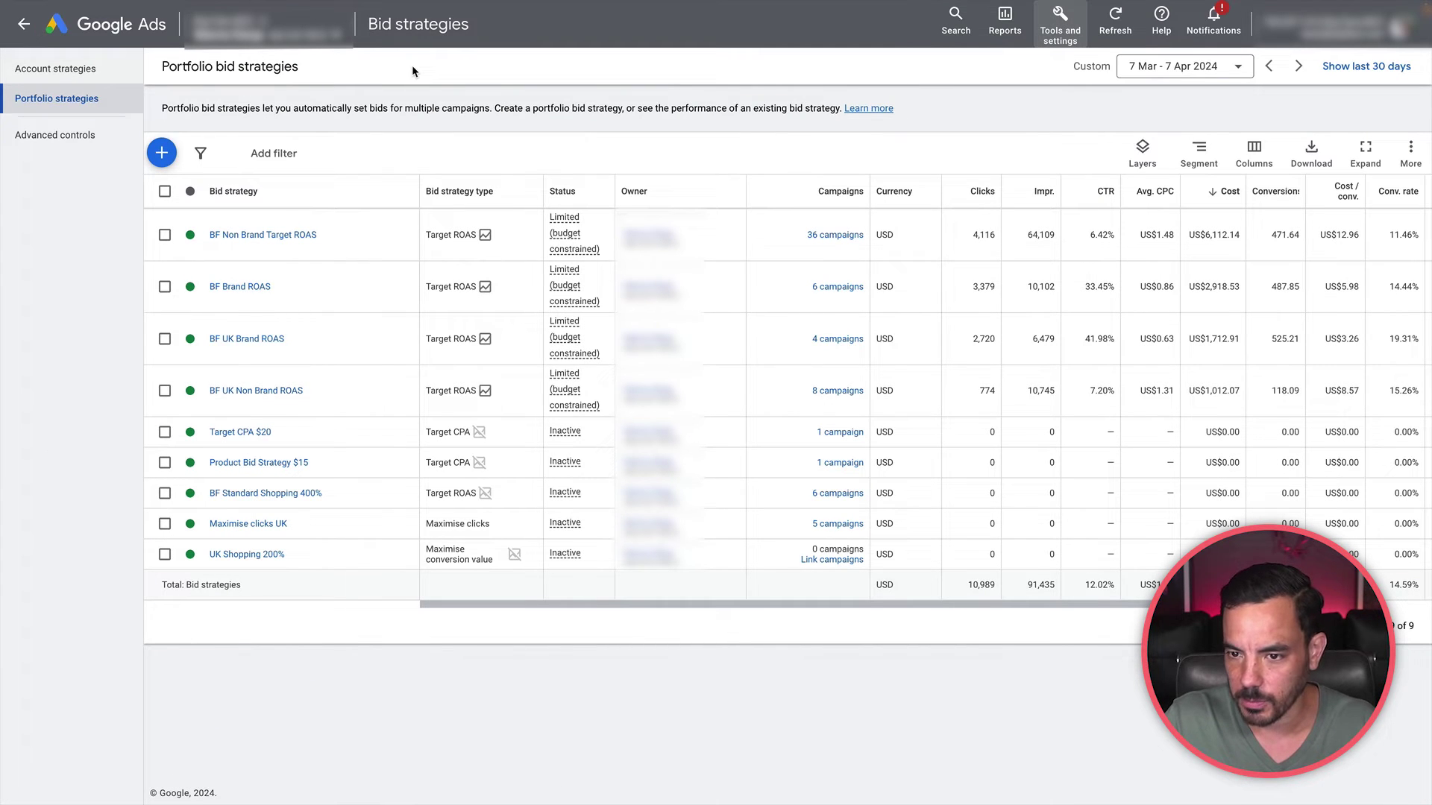
left_click(304, 238)
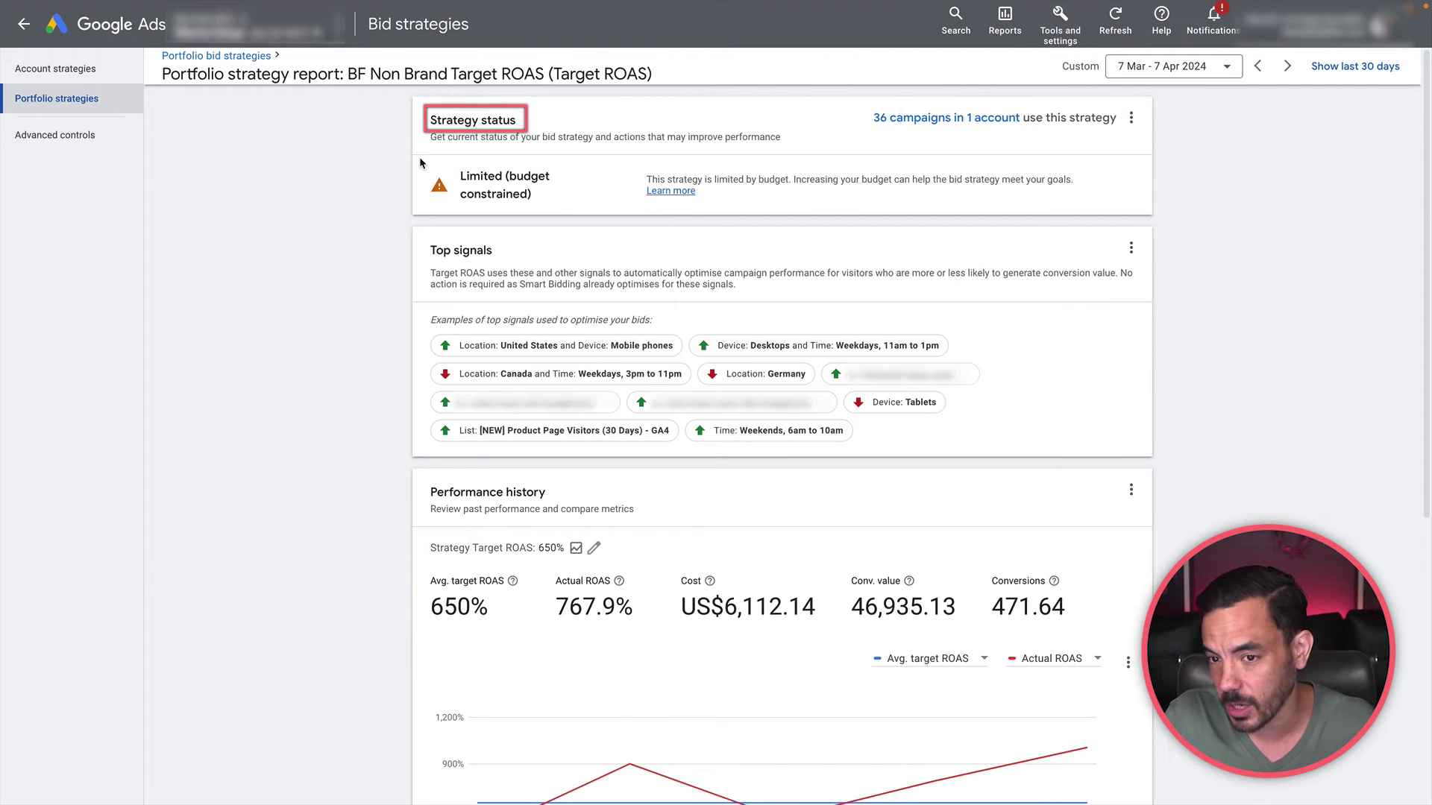
left_click_drag(459, 176, 551, 185)
left_click(550, 187)
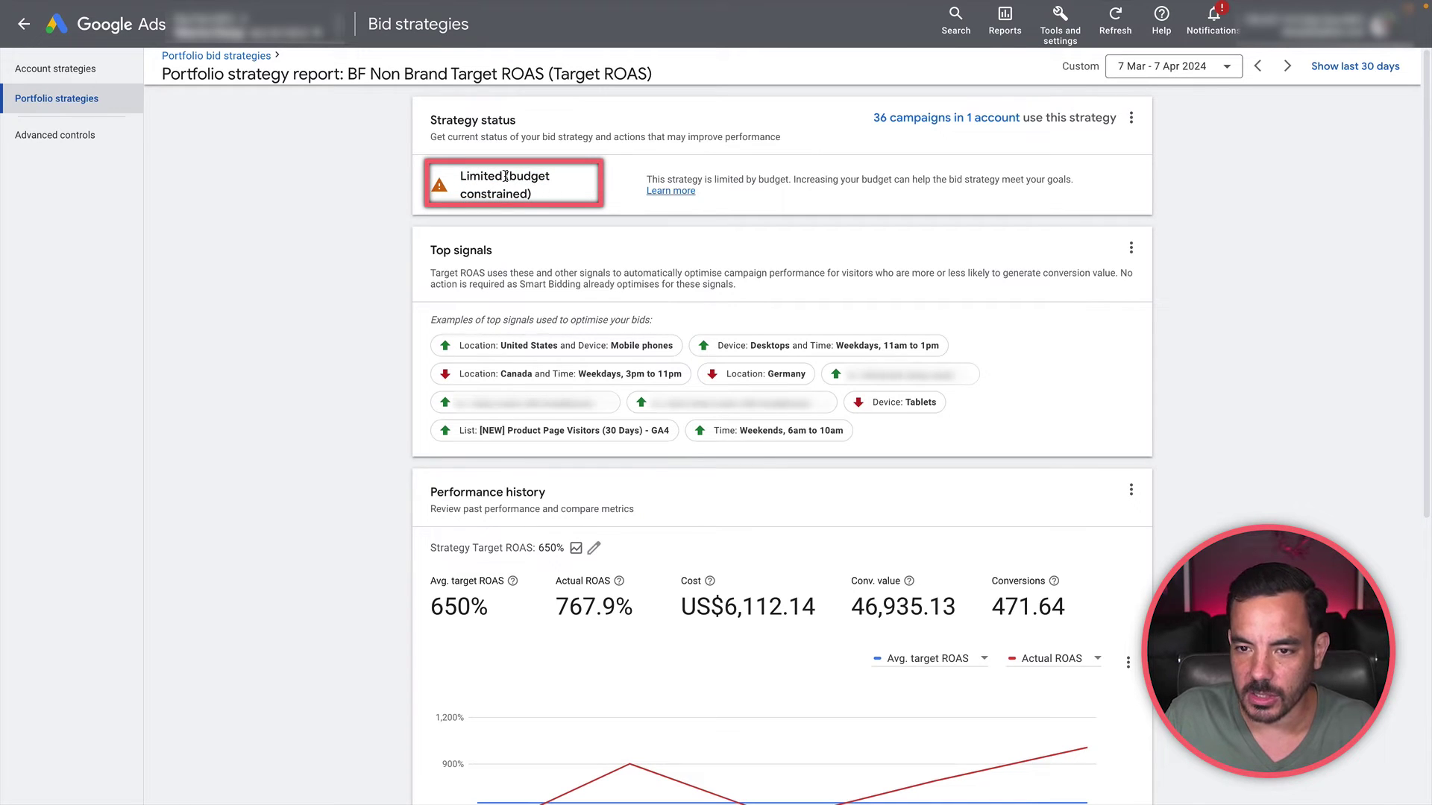
left_click_drag(505, 177, 542, 198)
left_click(548, 196)
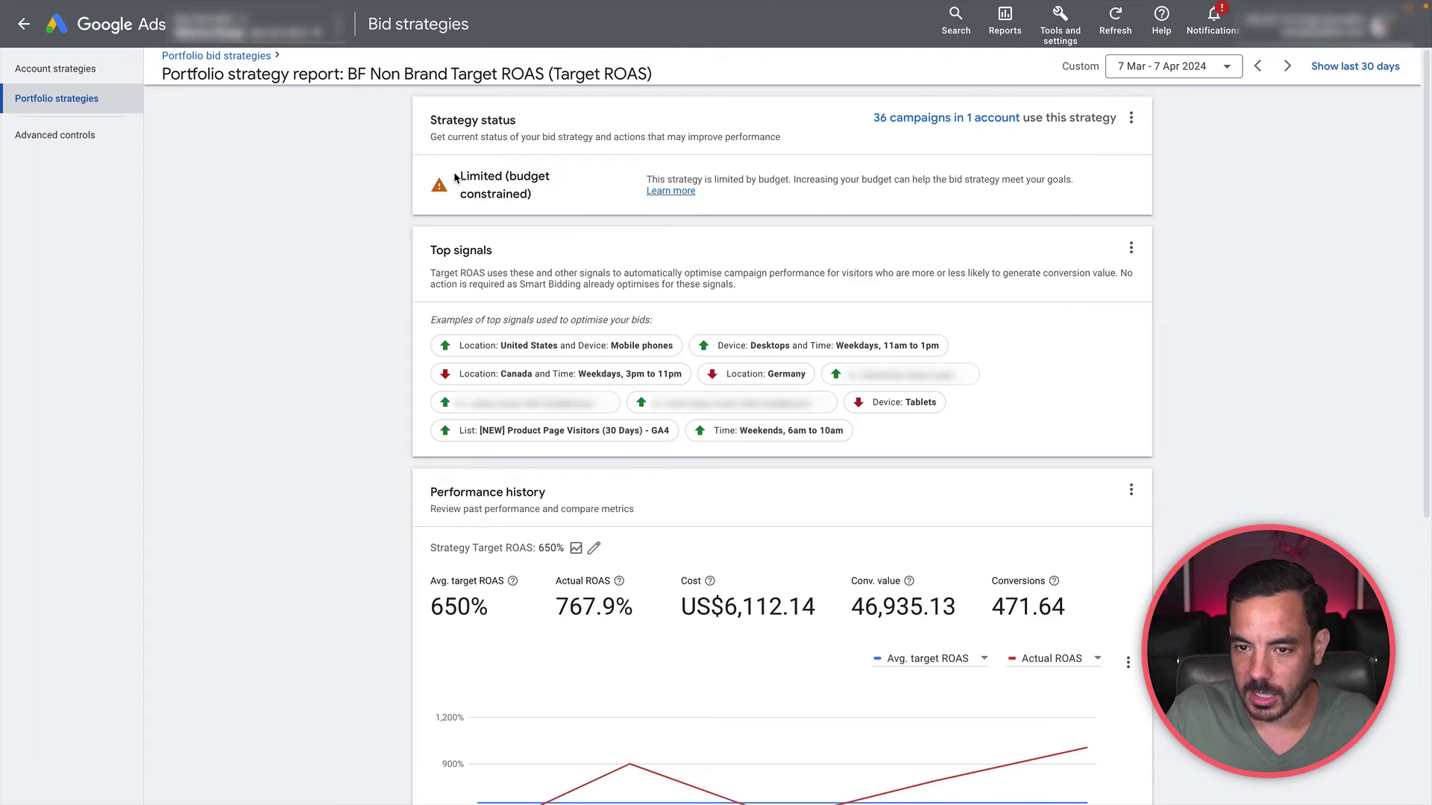
left_click_drag(452, 176, 552, 200)
left_click(553, 199)
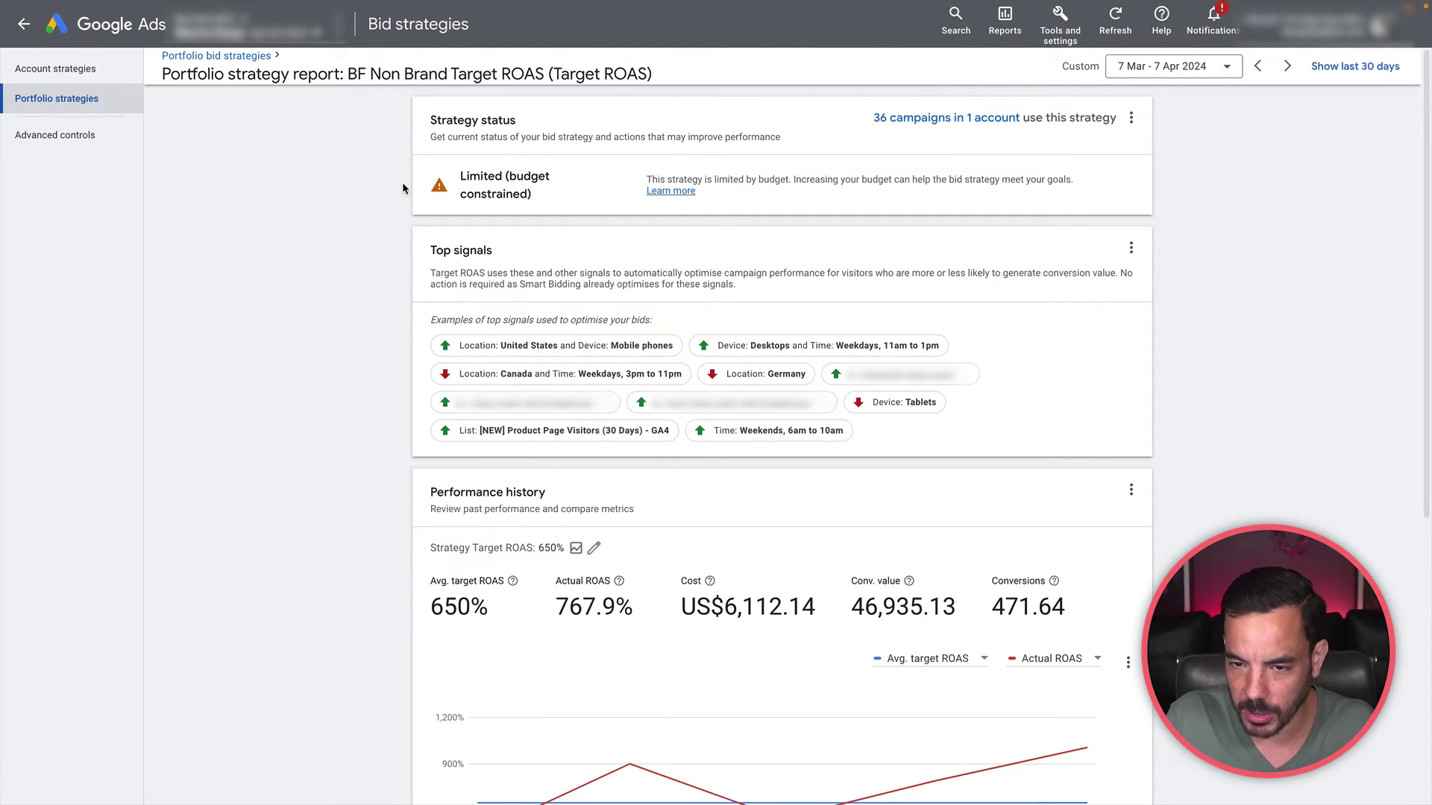
scroll(403, 187, "down", 2)
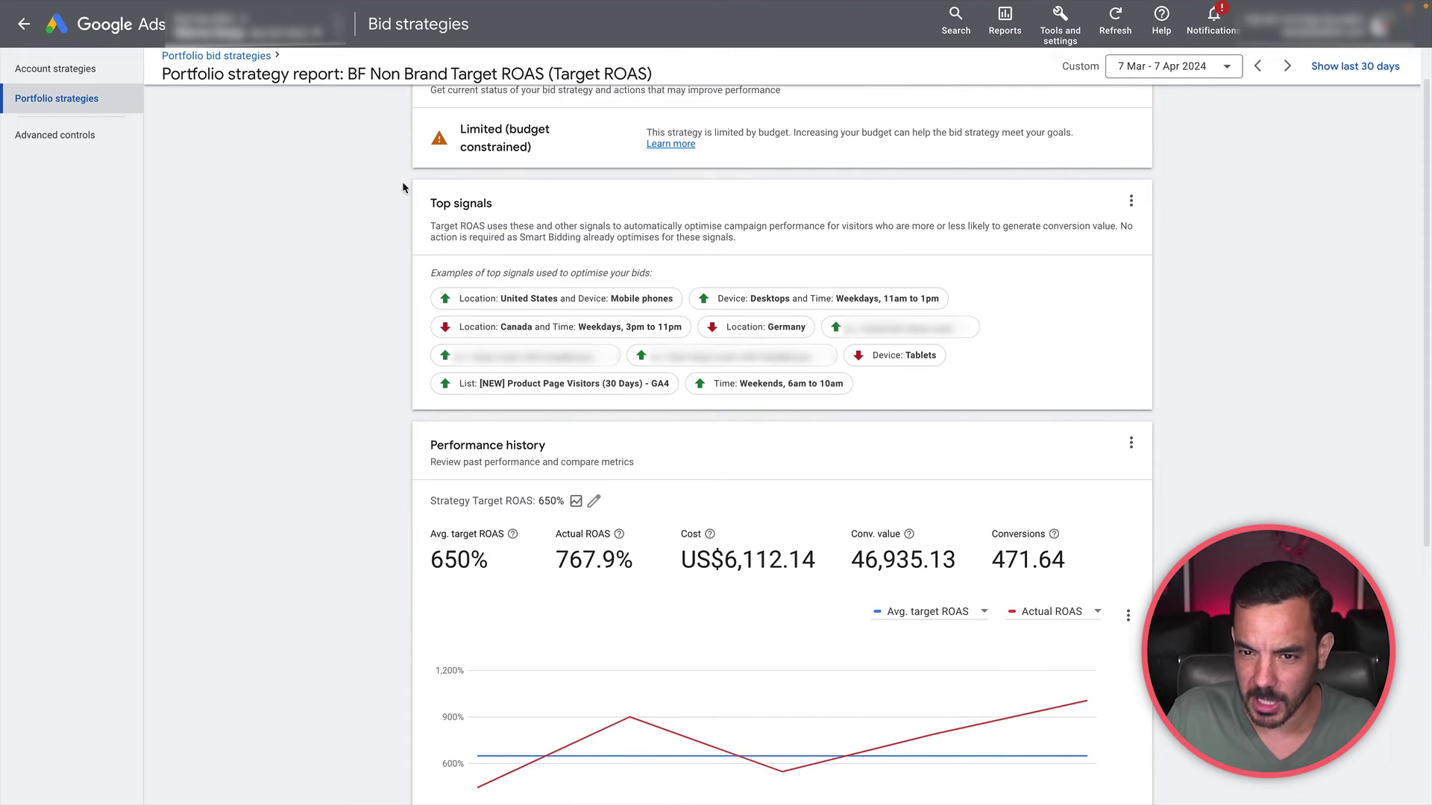
scroll(403, 187, "down", 1)
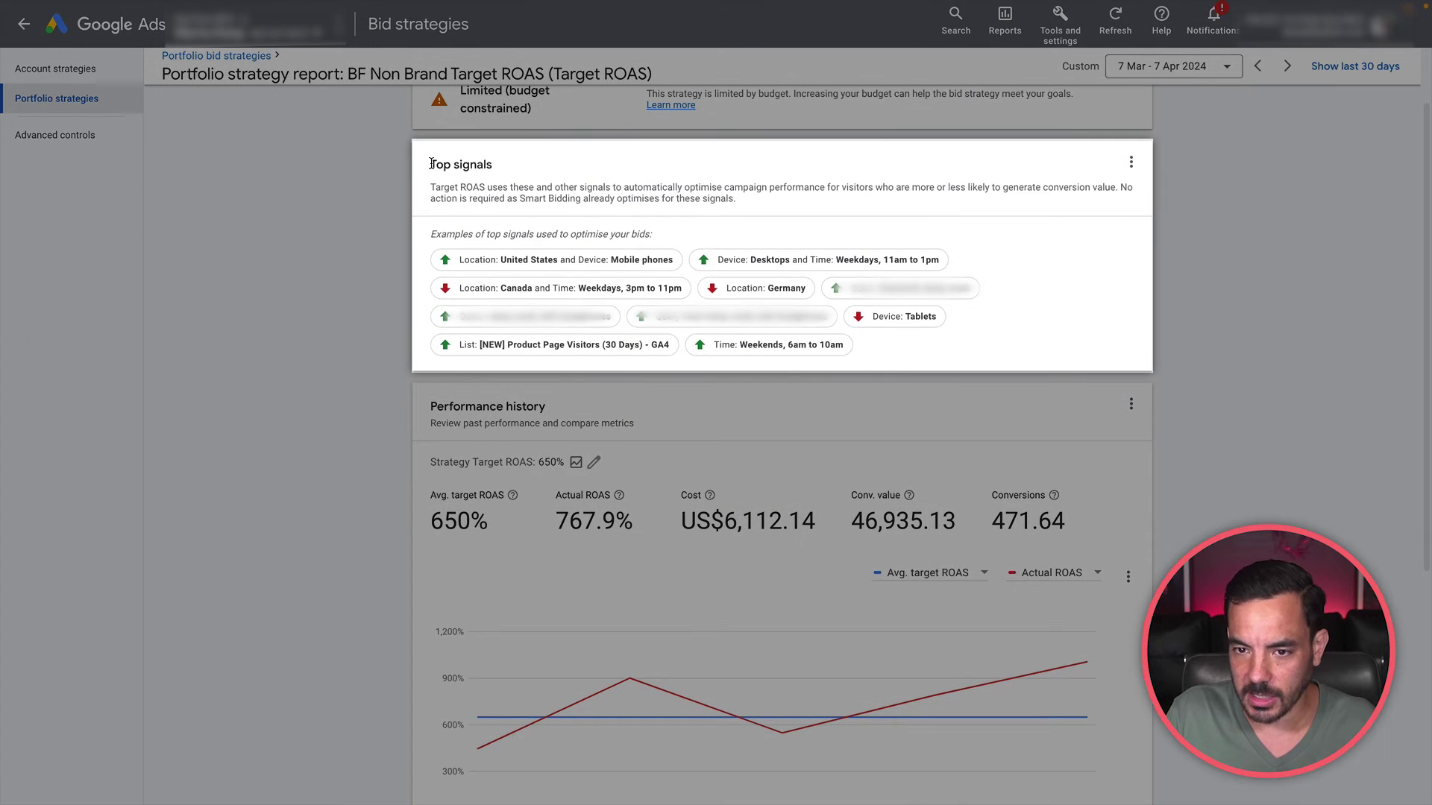
left_click_drag(432, 164, 531, 161)
left_click(533, 162)
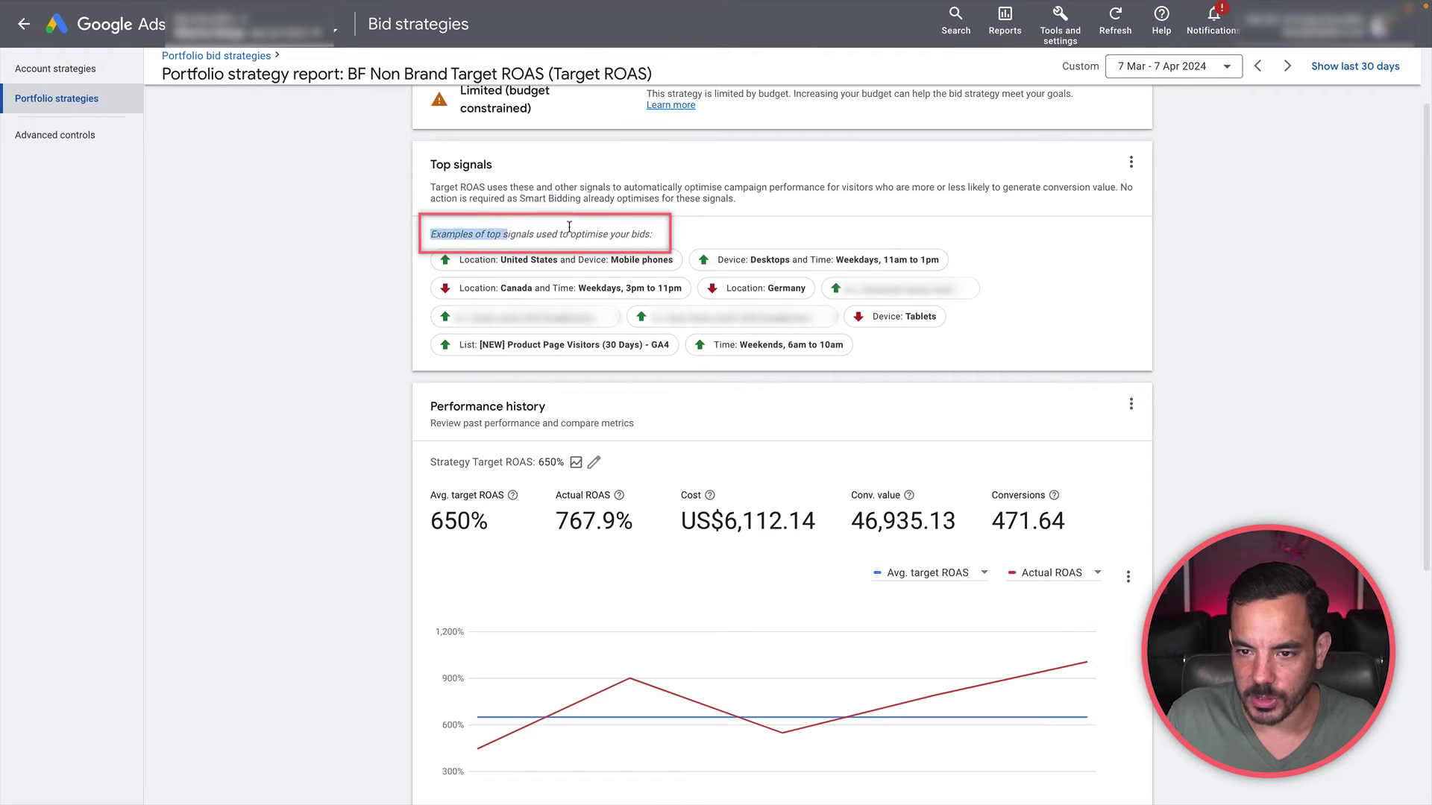
triple_click(677, 230)
left_click(679, 230)
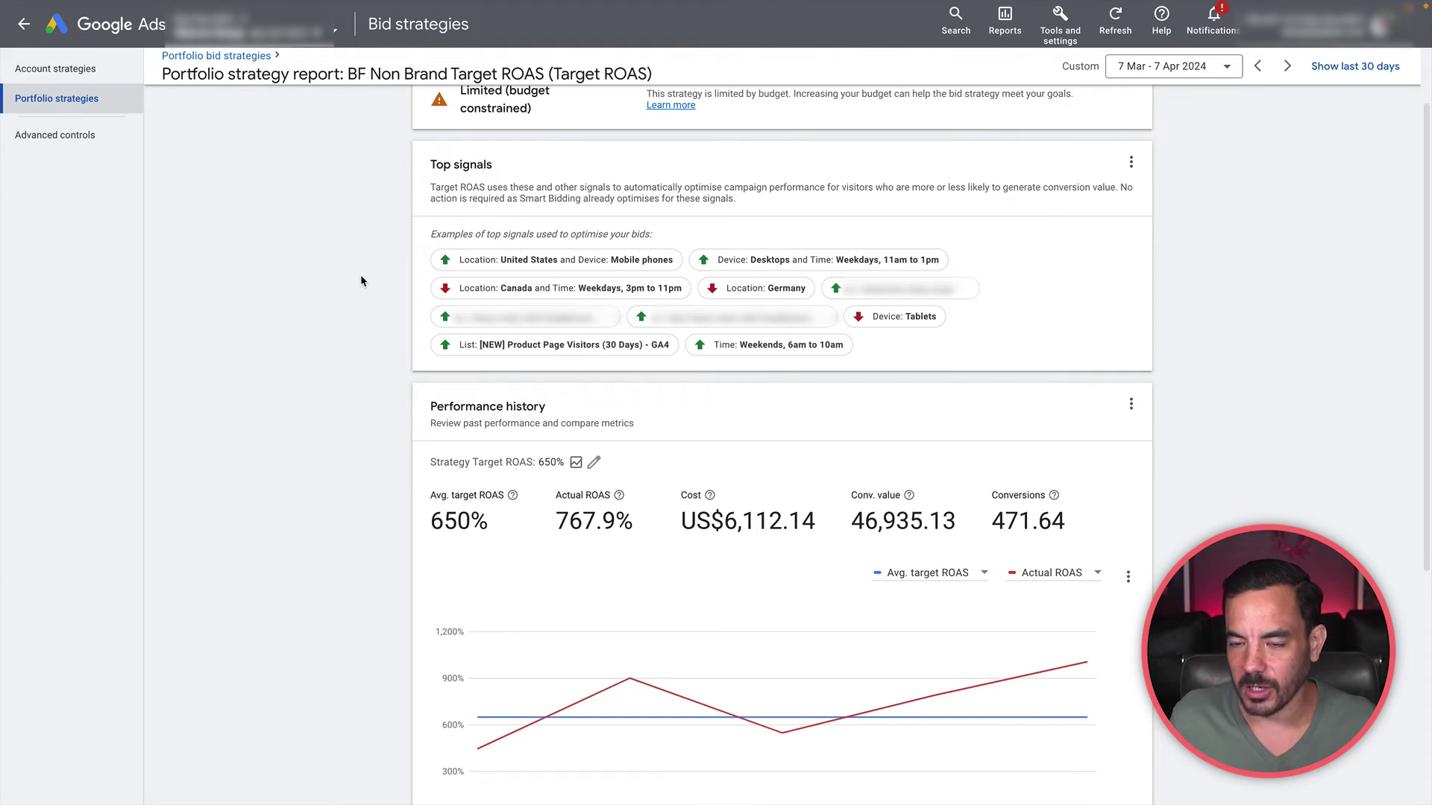
mouse_move(521, 266)
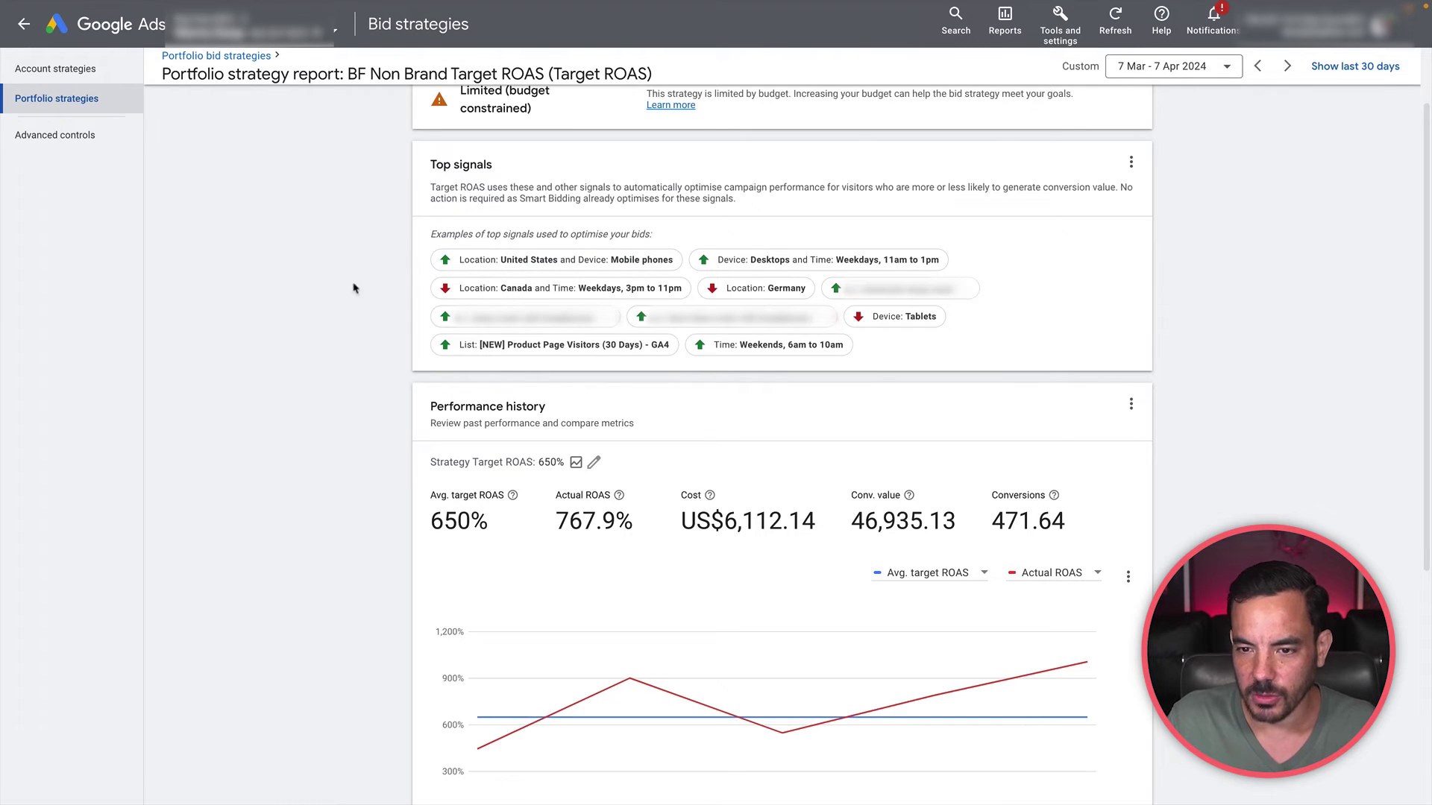
mouse_move(522, 301)
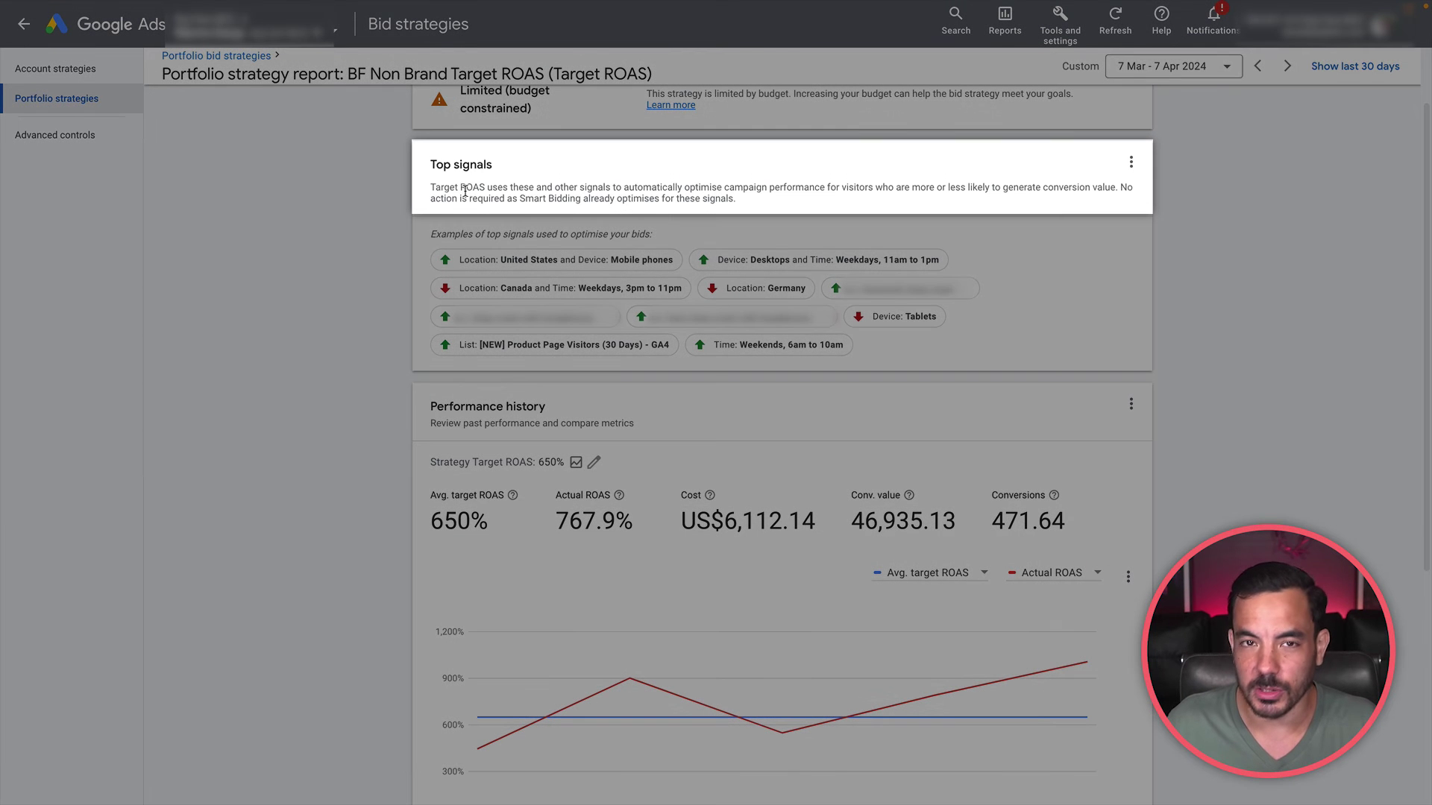
Scroll down to the report's Performance history chart
scroll(360, 242, "down", 3)
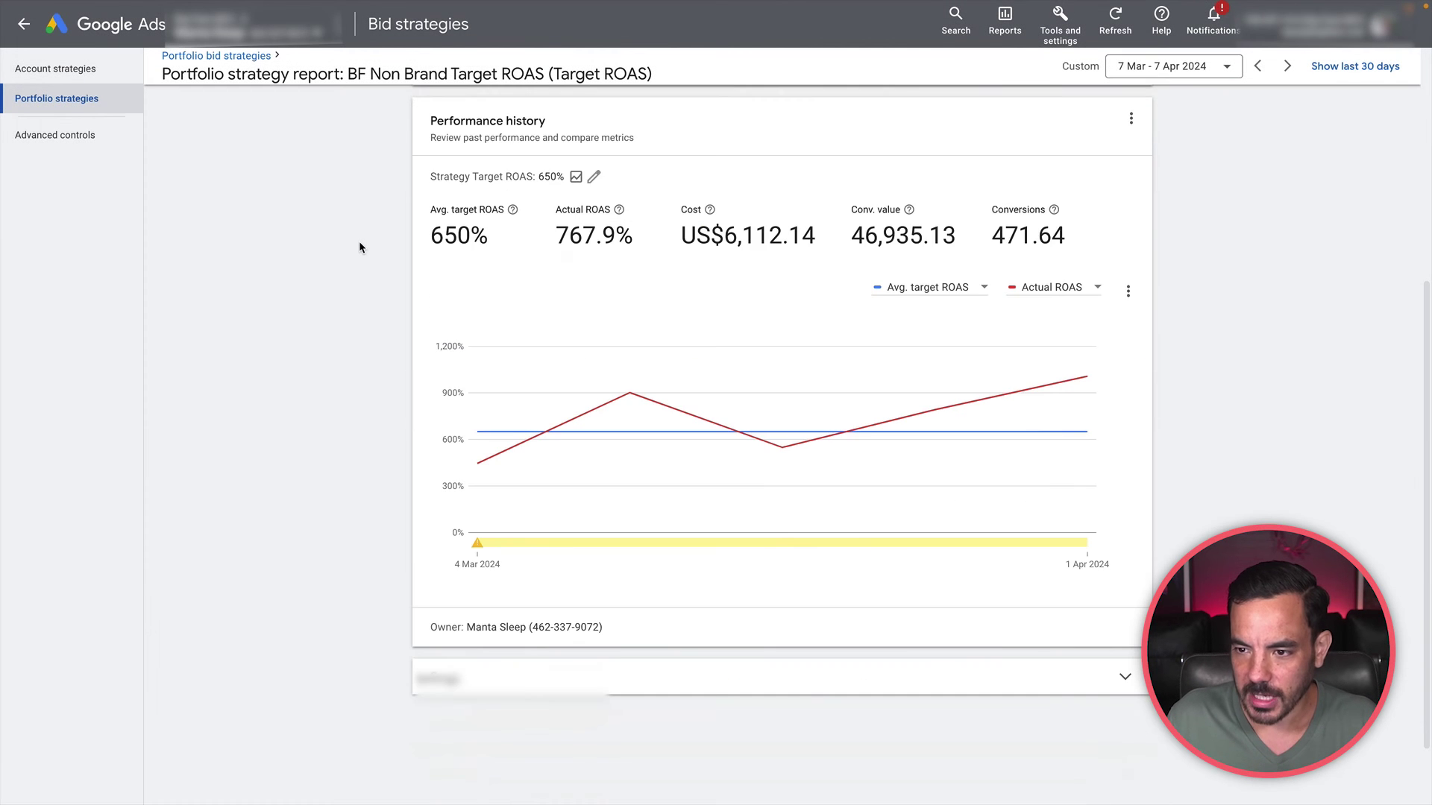
scroll(359, 248, "down", 1)
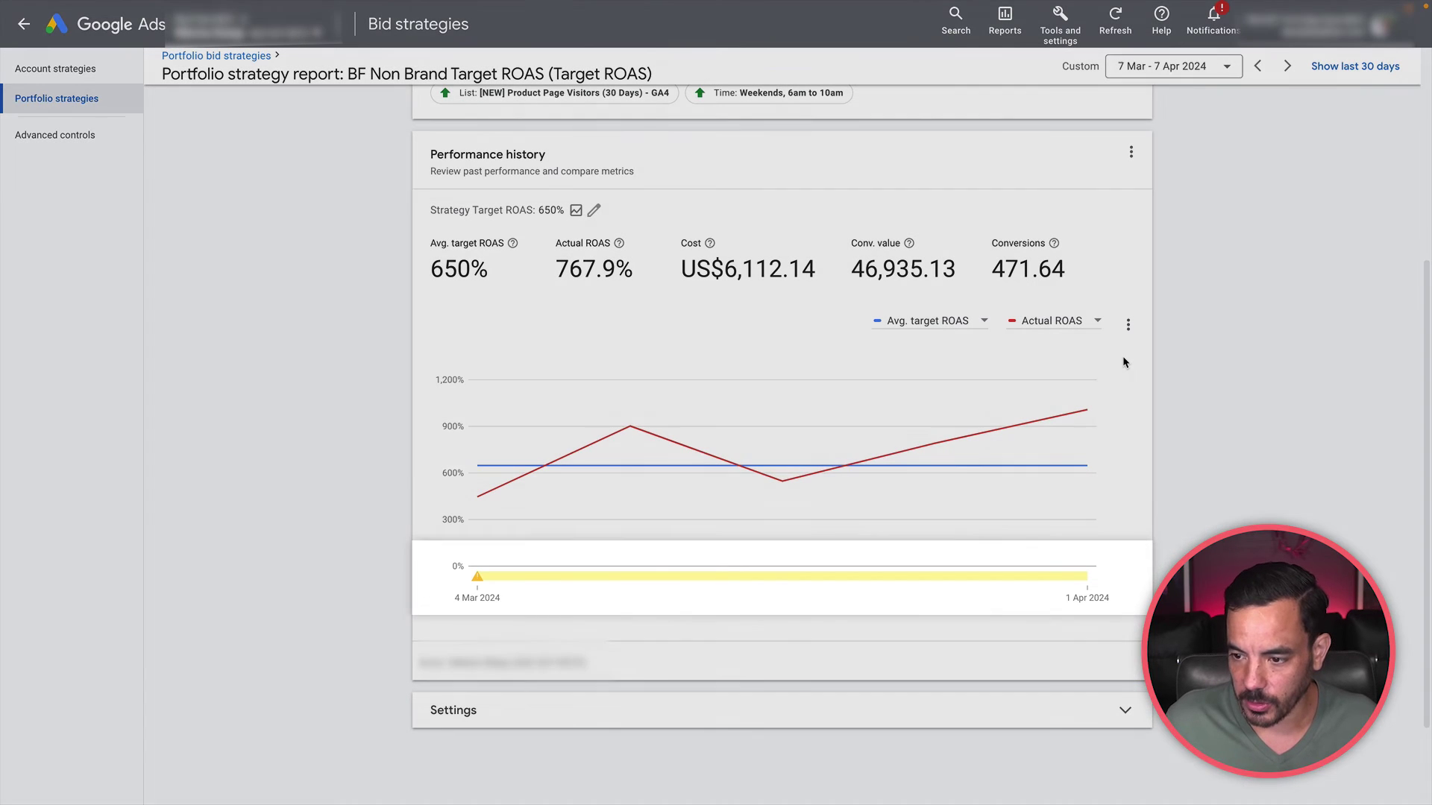
mouse_move(943, 581)
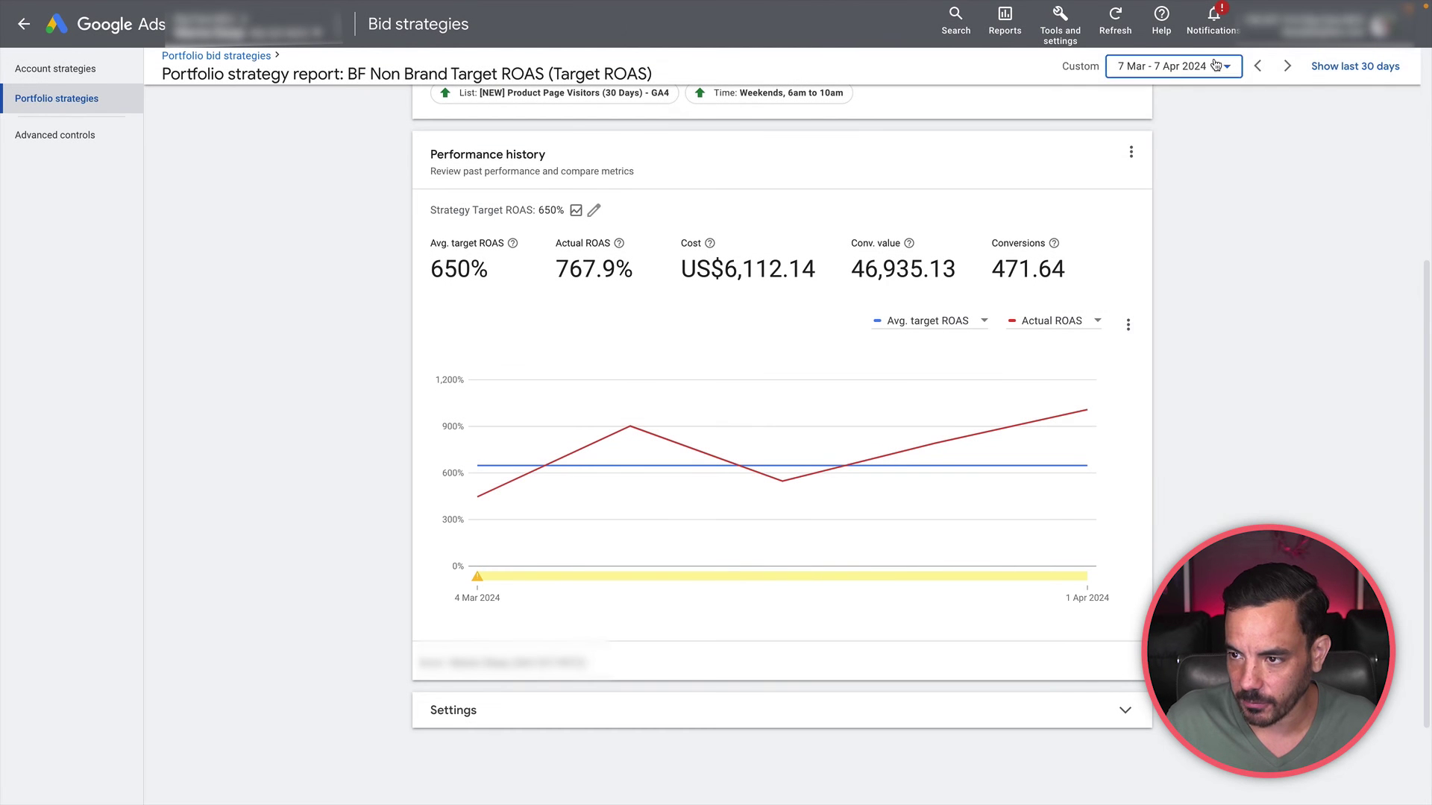
Switch the report to Last 14 days (8–21 Apr 2024) and plot the performance chart daily
left_click(1173, 66)
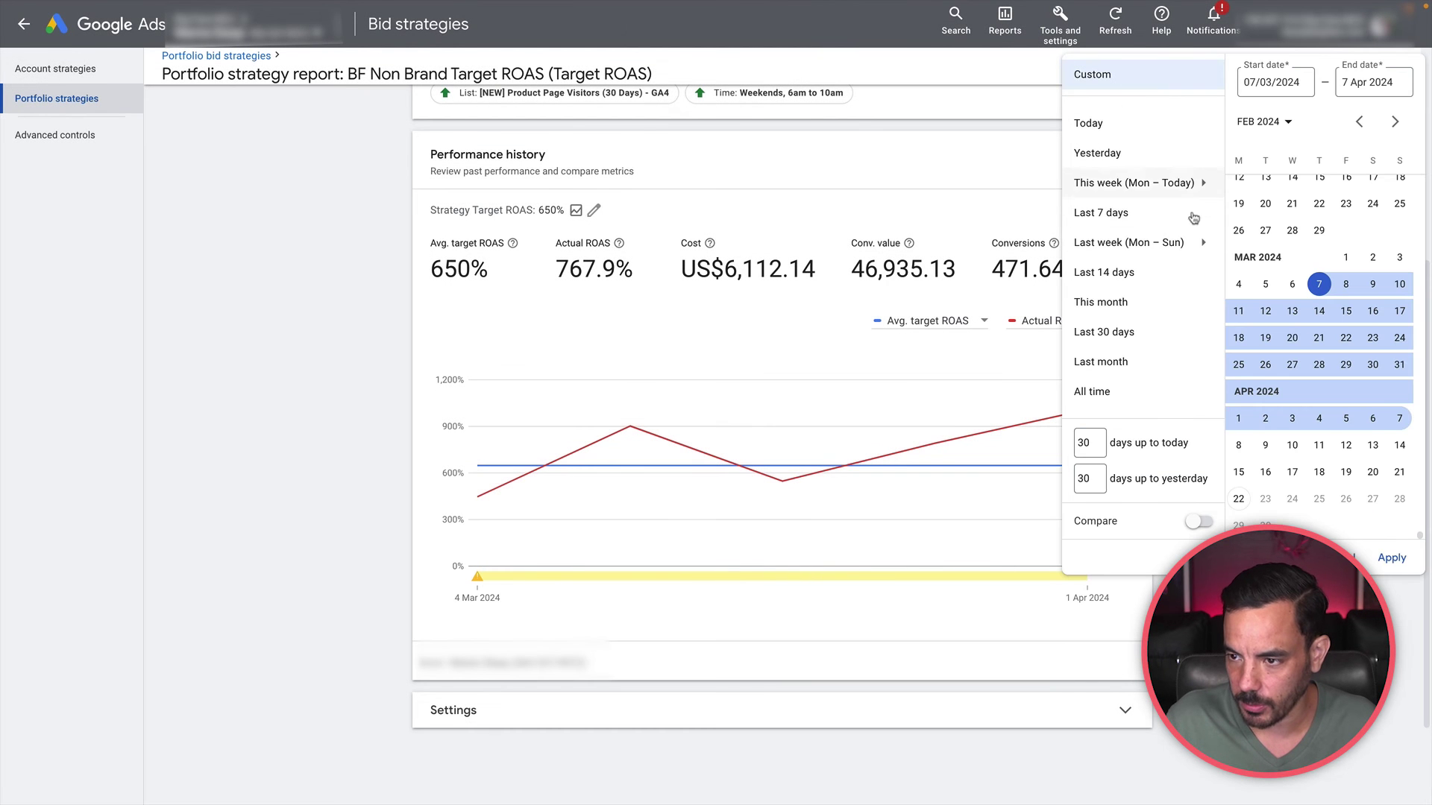
left_click(1155, 286)
mouse_move(1087, 602)
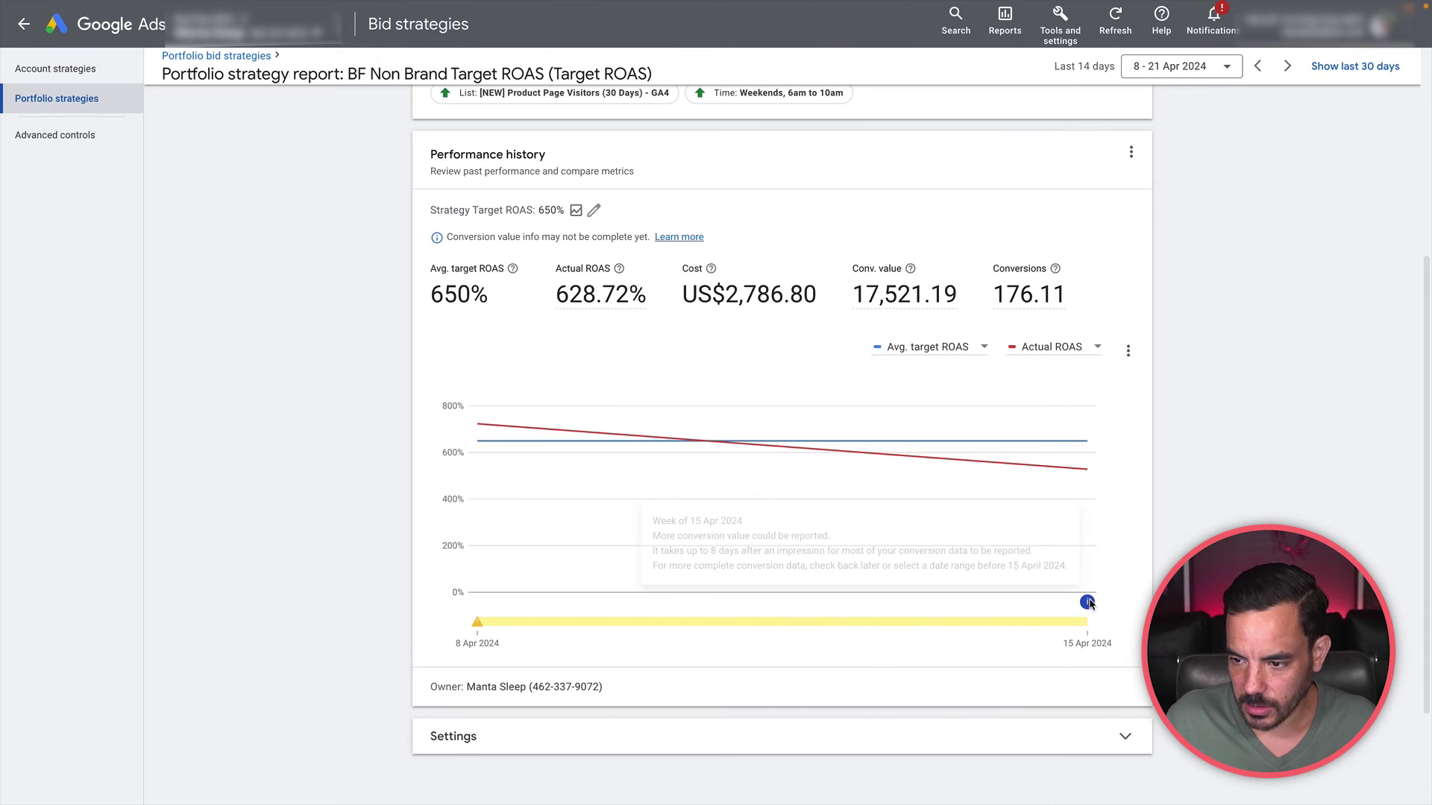
left_click(1129, 351)
mouse_move(1186, 360)
left_click(1257, 365)
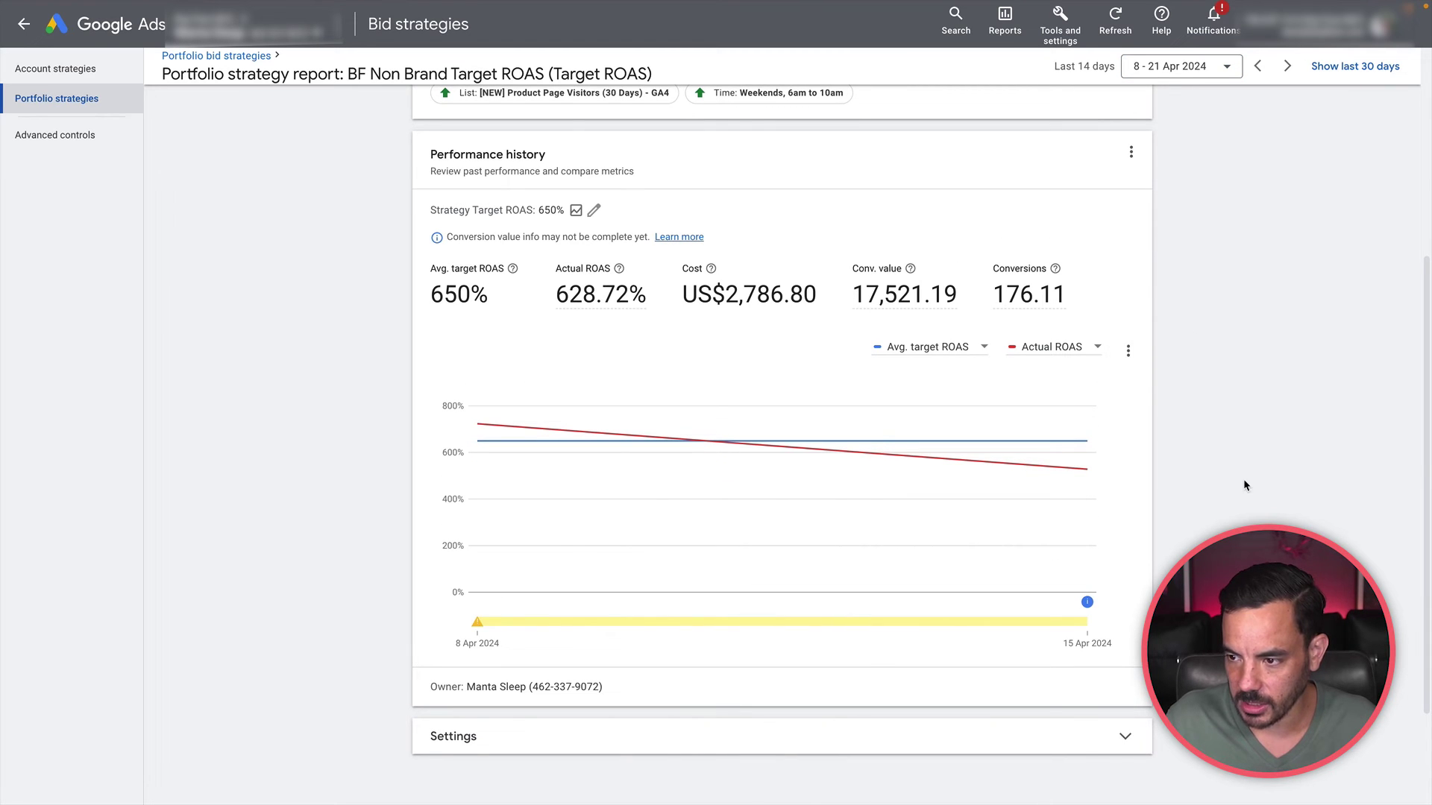
mouse_move(709, 619)
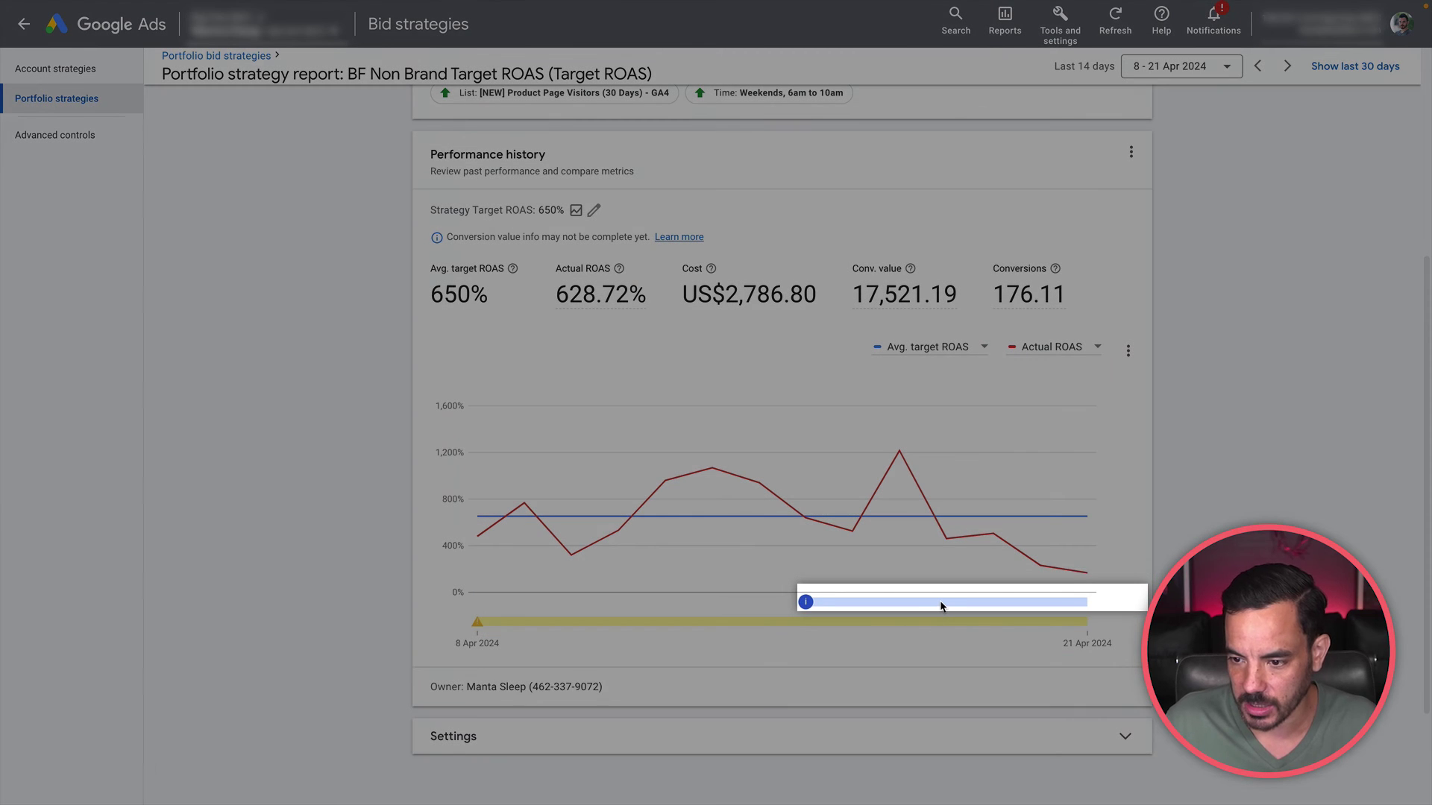
mouse_move(942, 605)
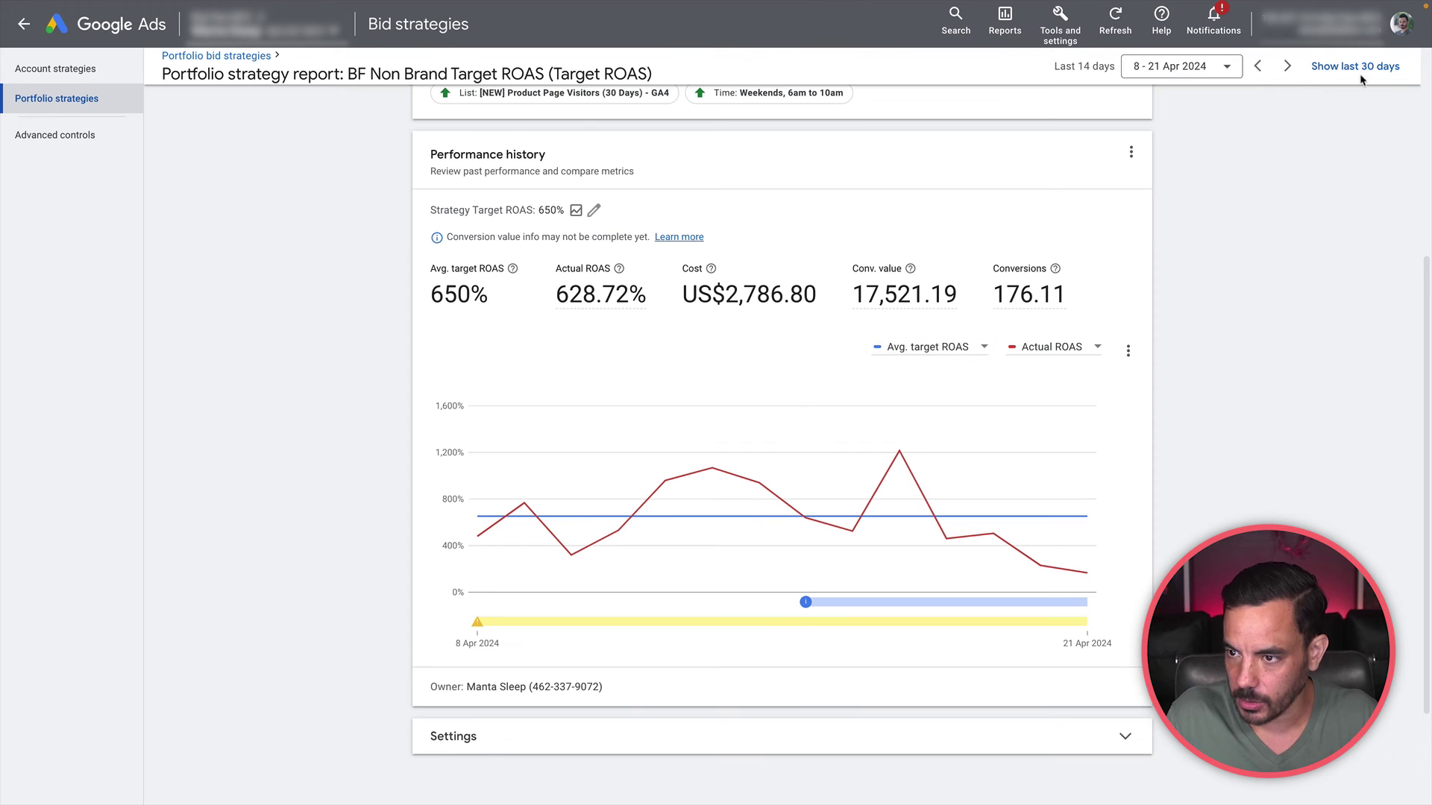
mouse_move(912, 600)
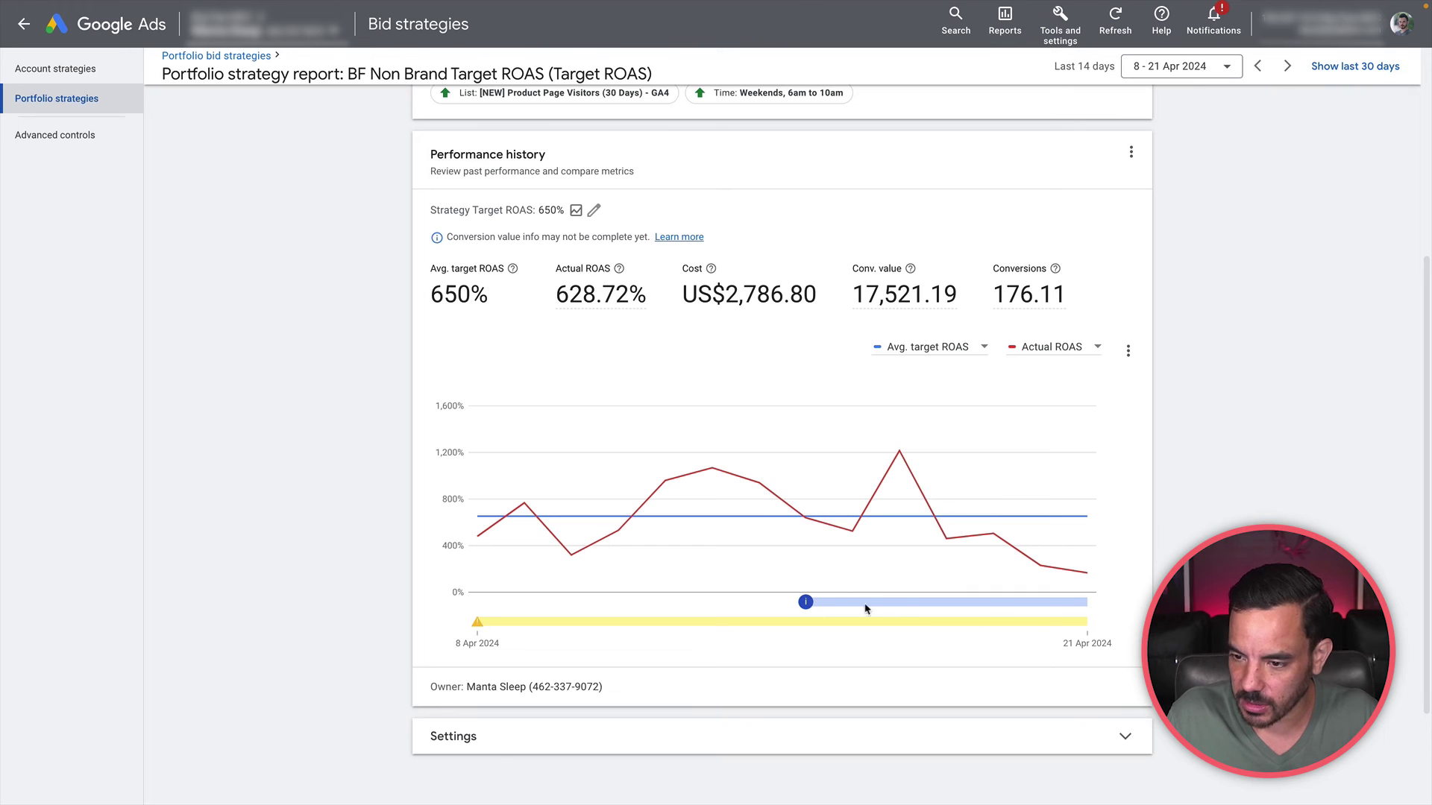
Go to the date range dropdown showing Last 14 days, 8–21 Apr 2024
mouse_move(1020, 607)
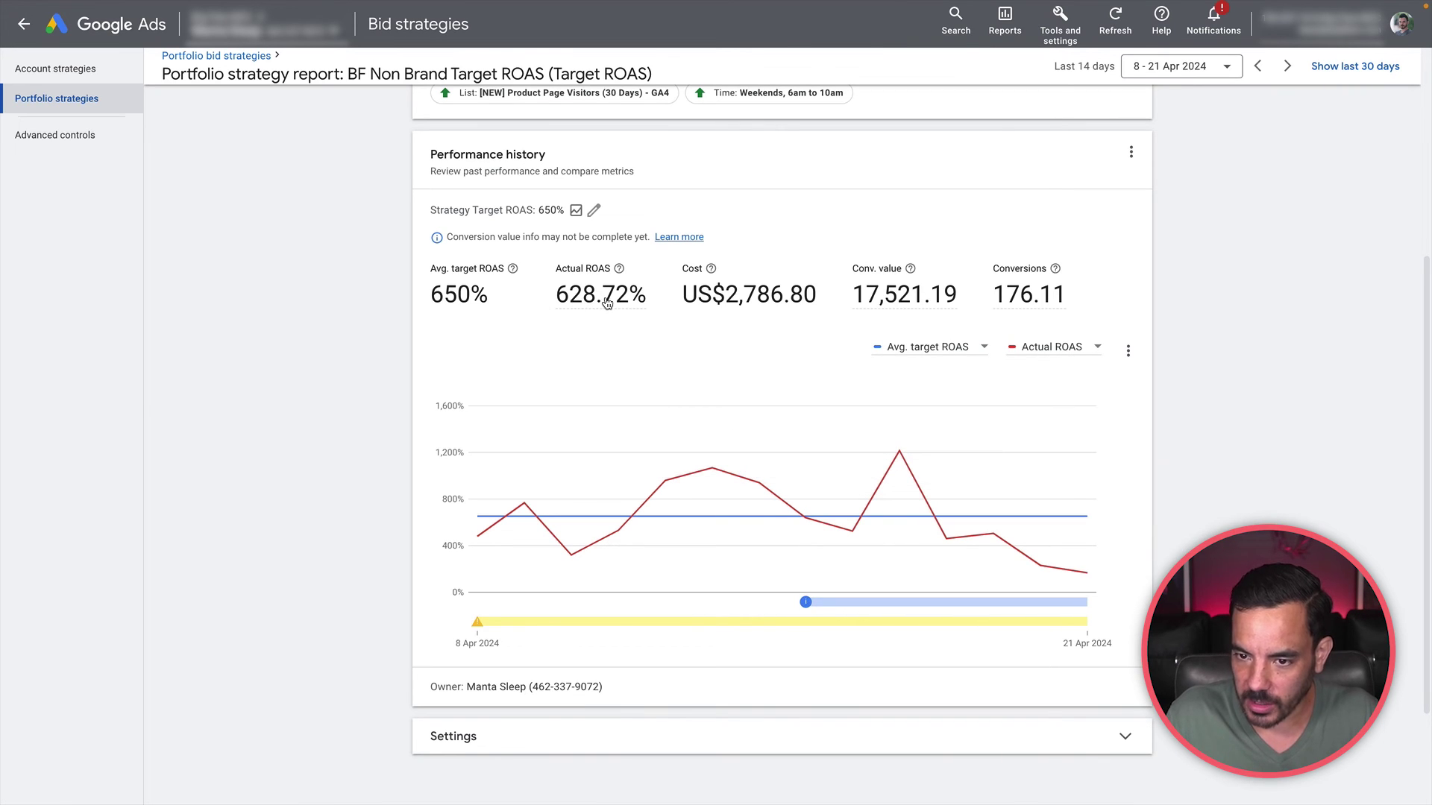
mouse_move(589, 302)
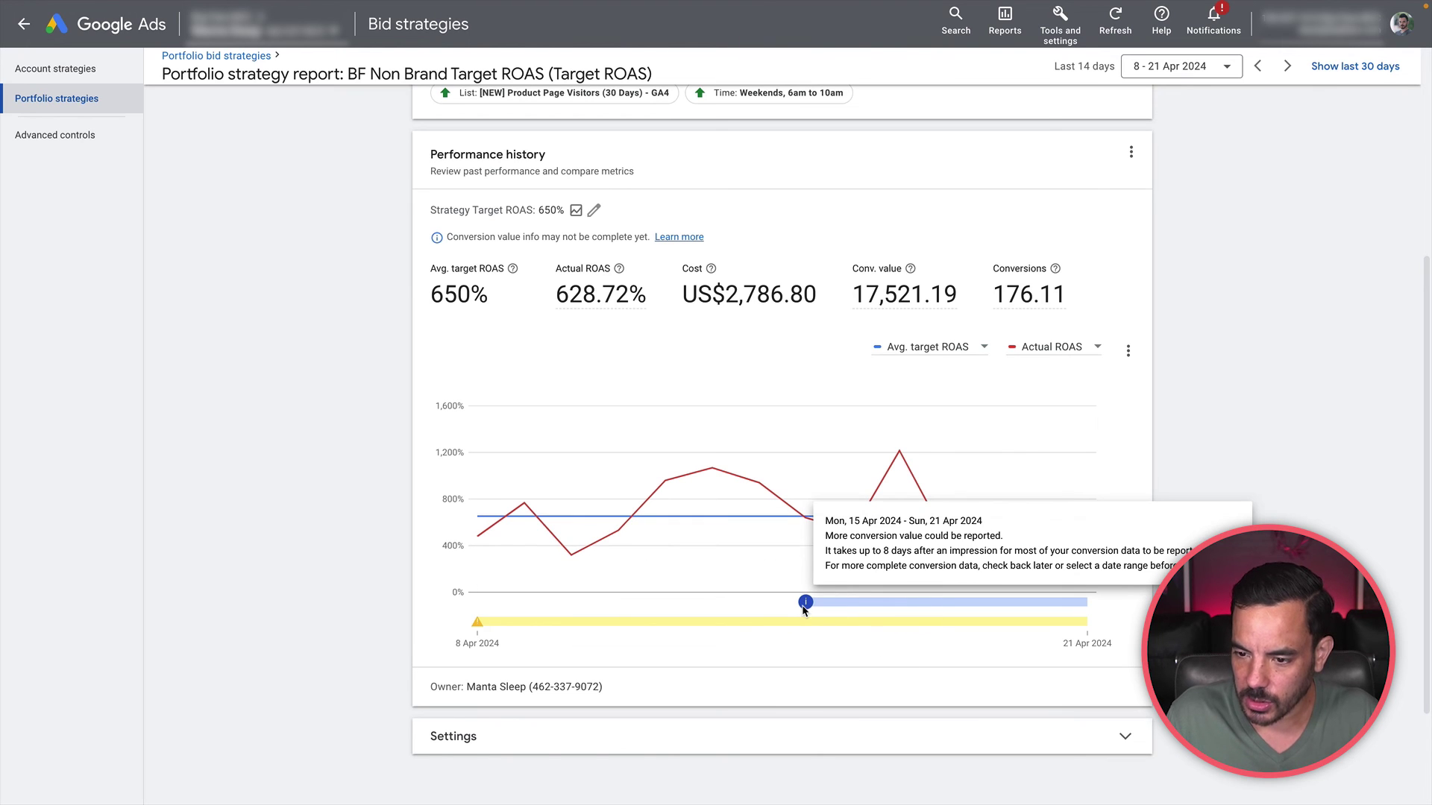
Apply a custom date range of 12 Mar – 12 Apr 2024 to the report
mouse_move(973, 527)
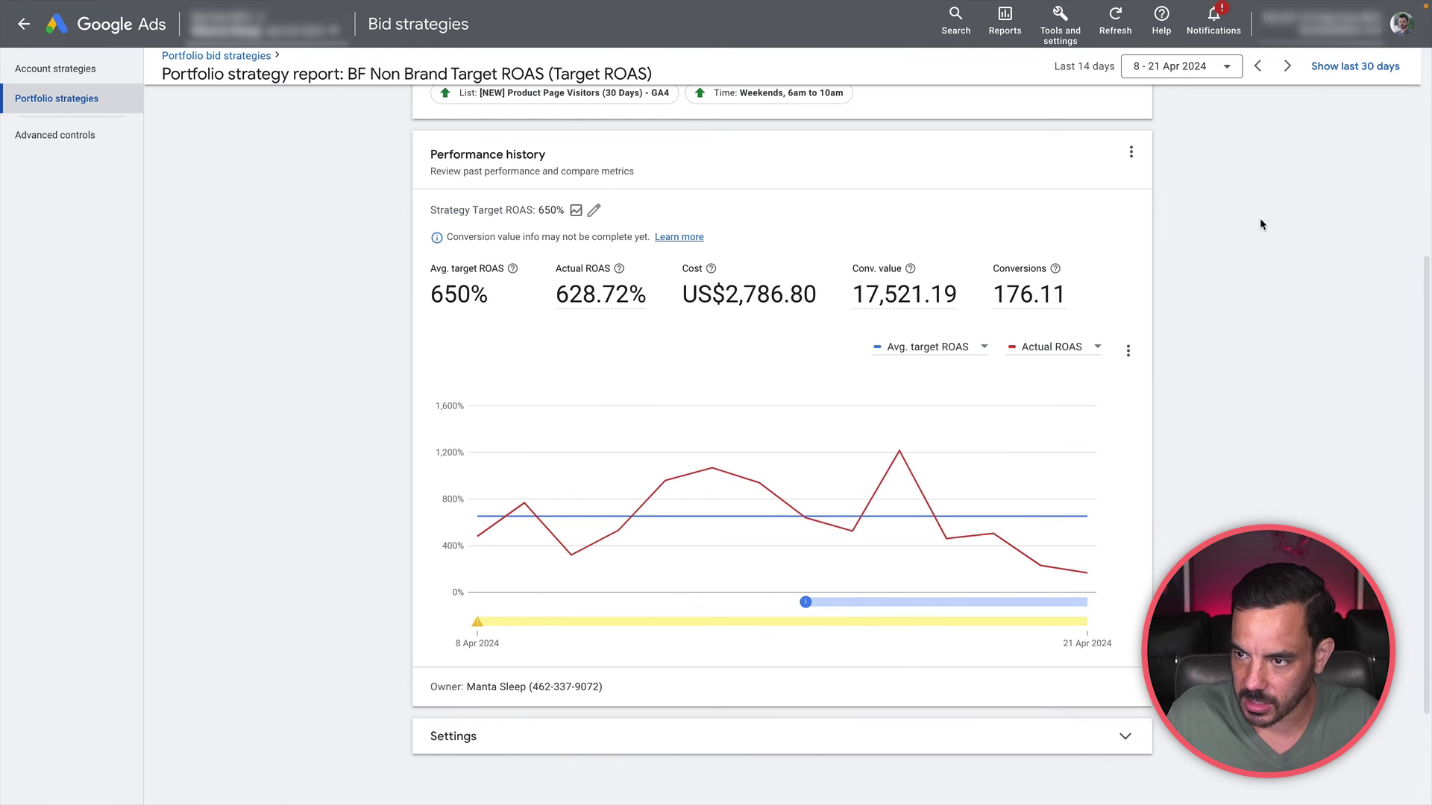
left_click(1194, 74)
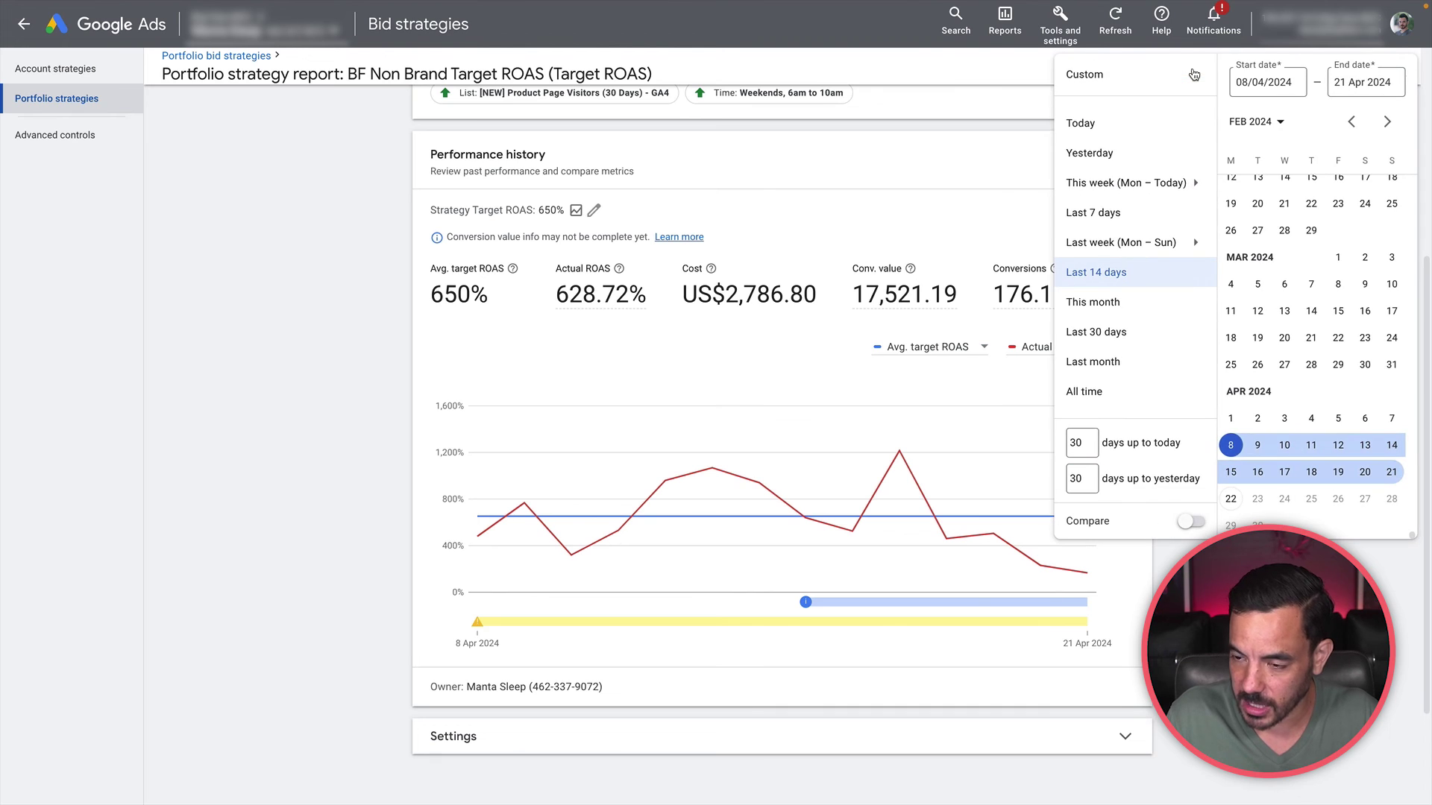
left_click(1392, 472)
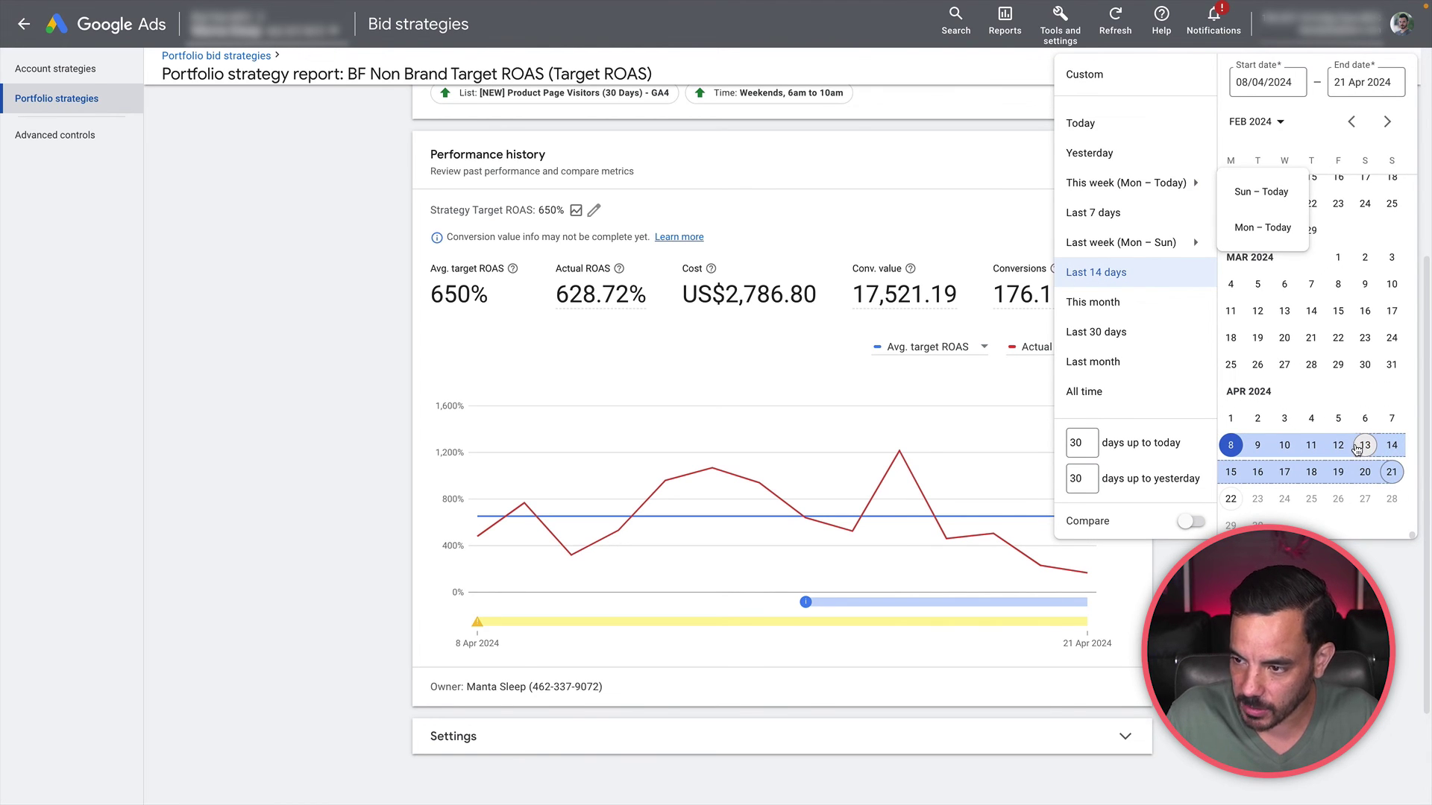
left_click(1333, 445)
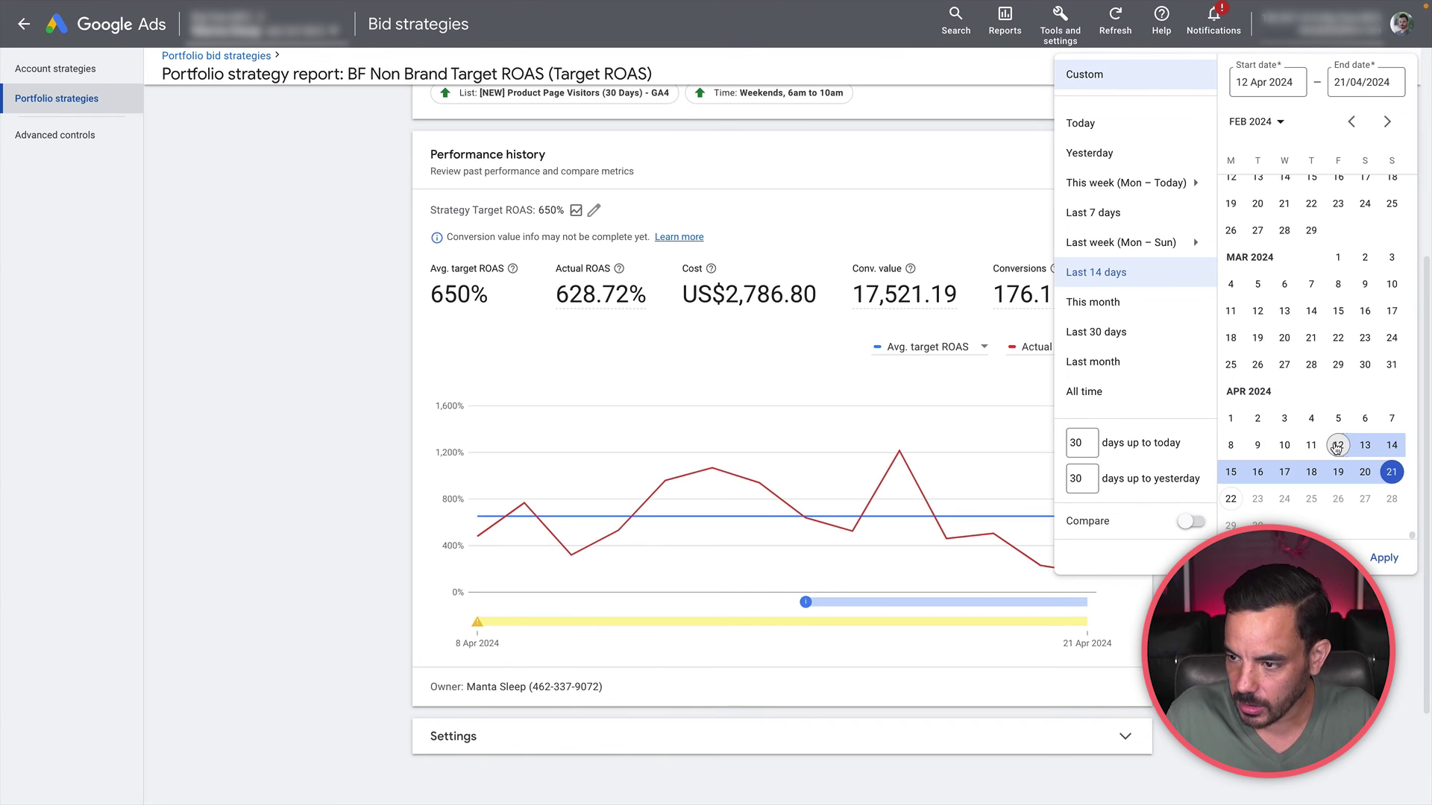
left_click(1336, 446)
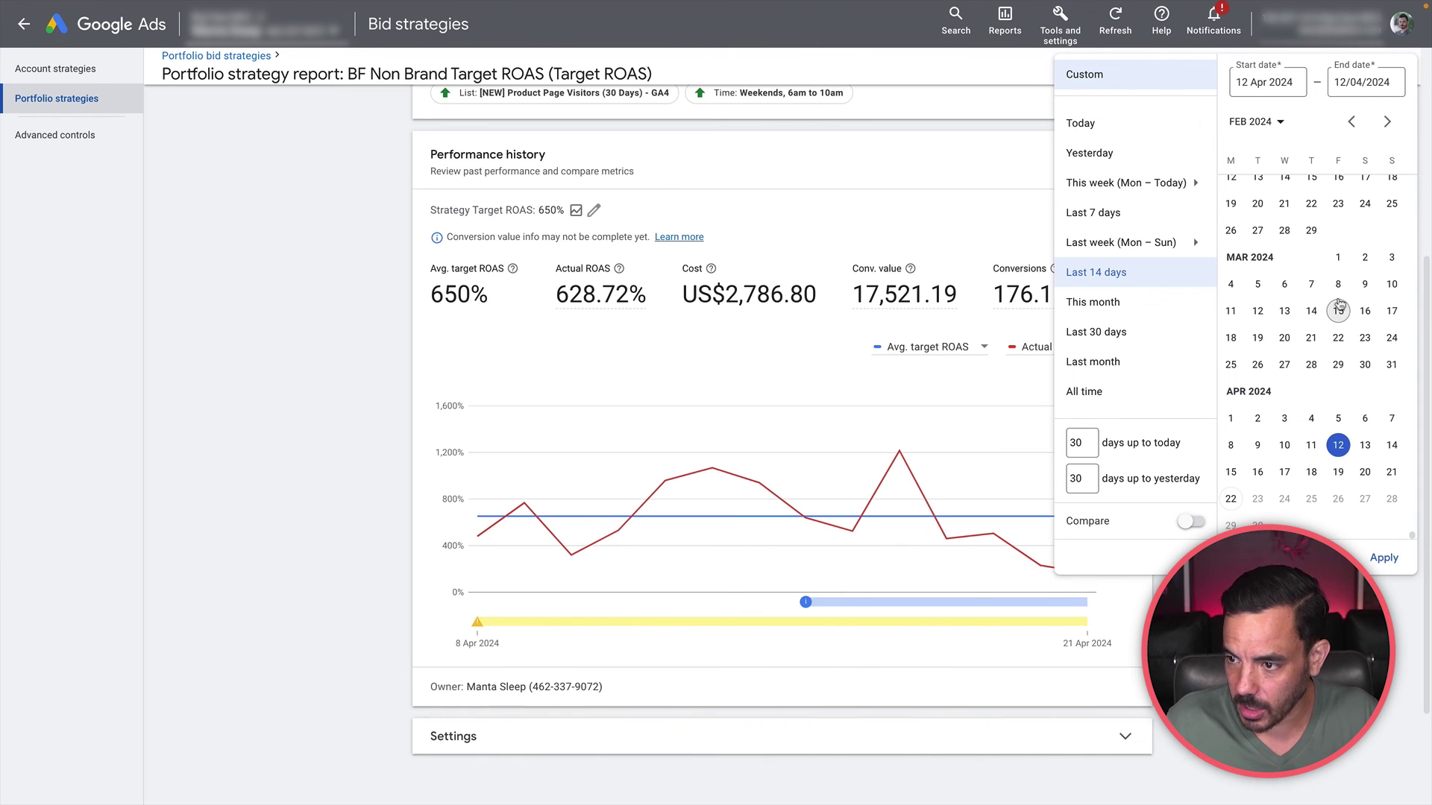
left_click(1257, 311)
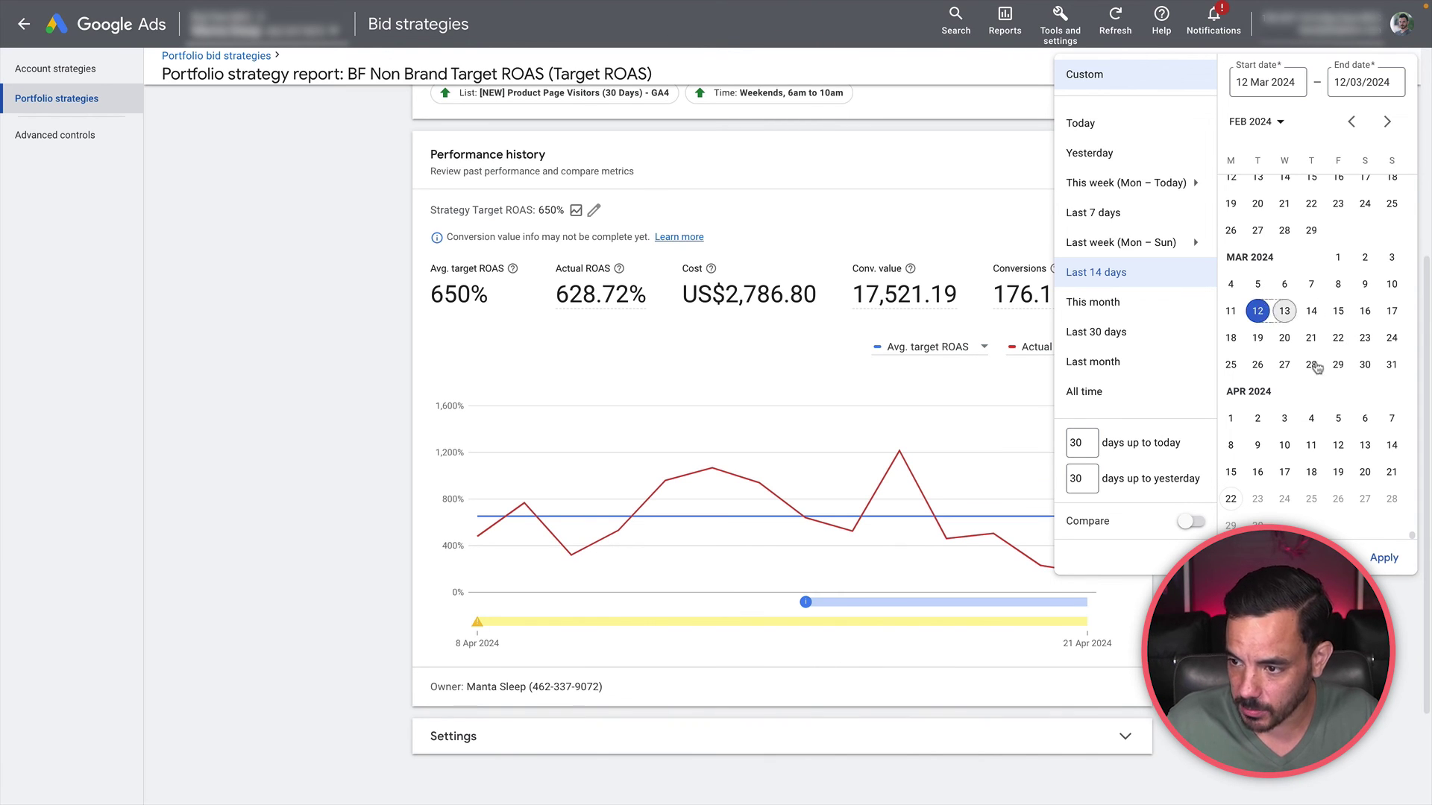
left_click(1338, 445)
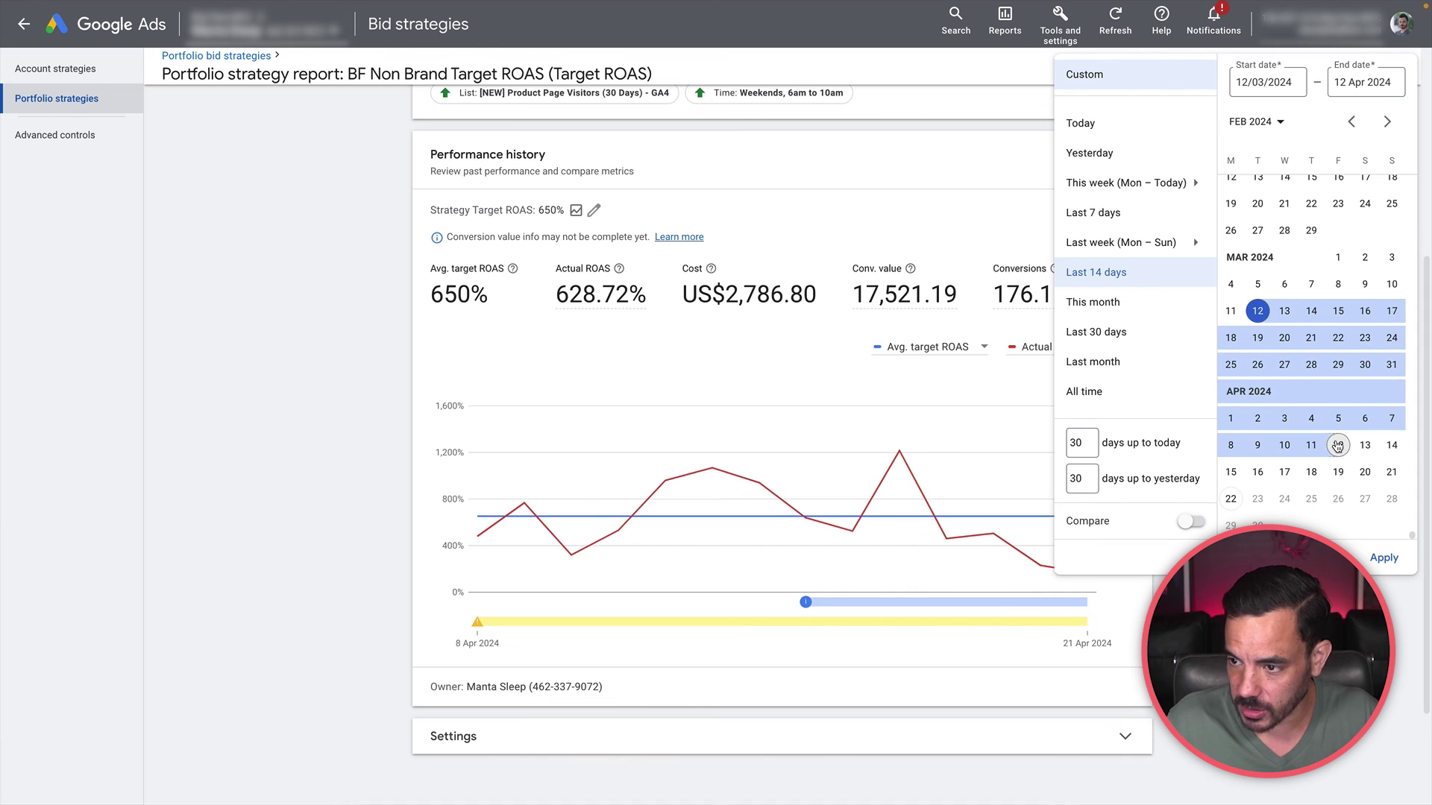
left_click(1383, 558)
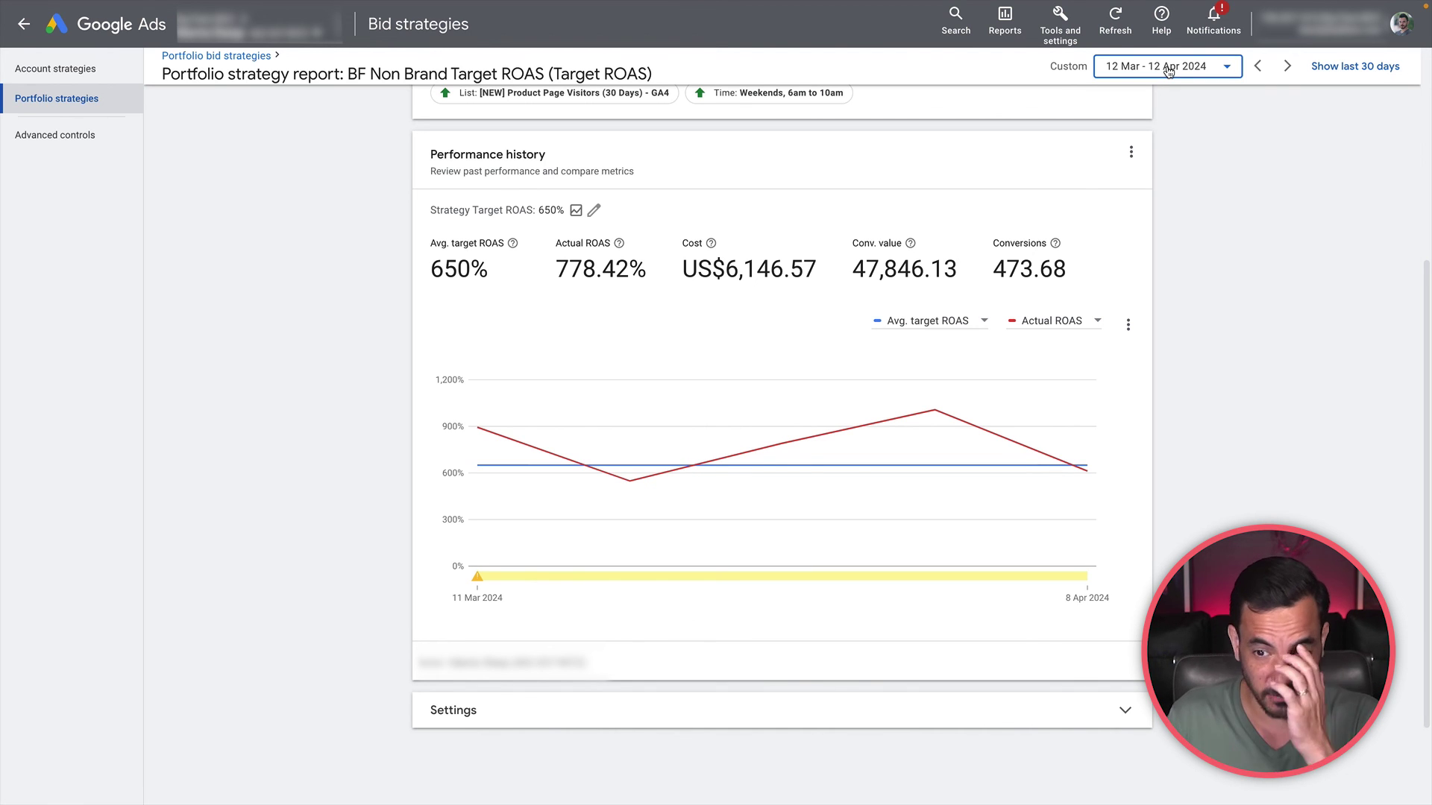
left_click_drag(551, 267, 629, 268)
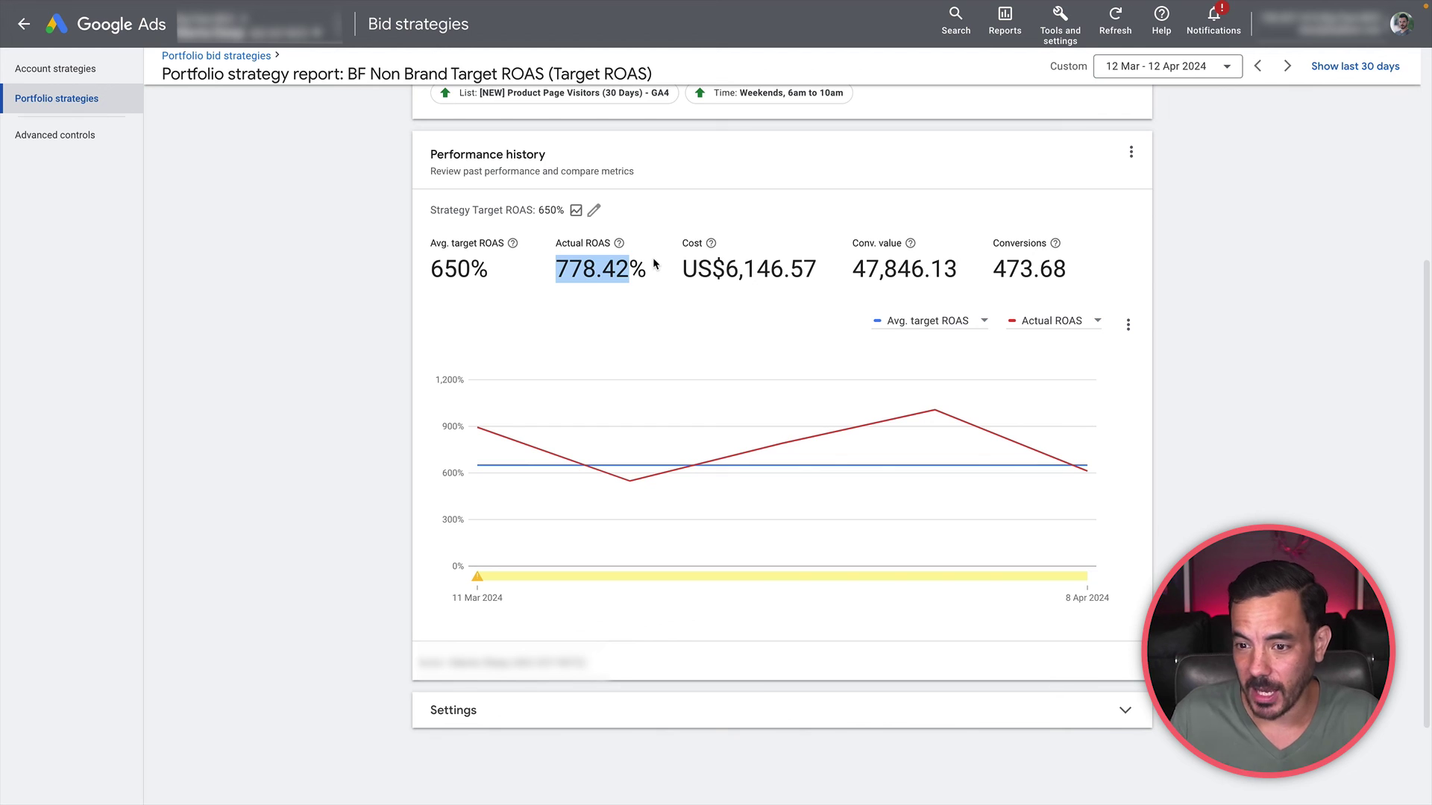
left_click(291, 443)
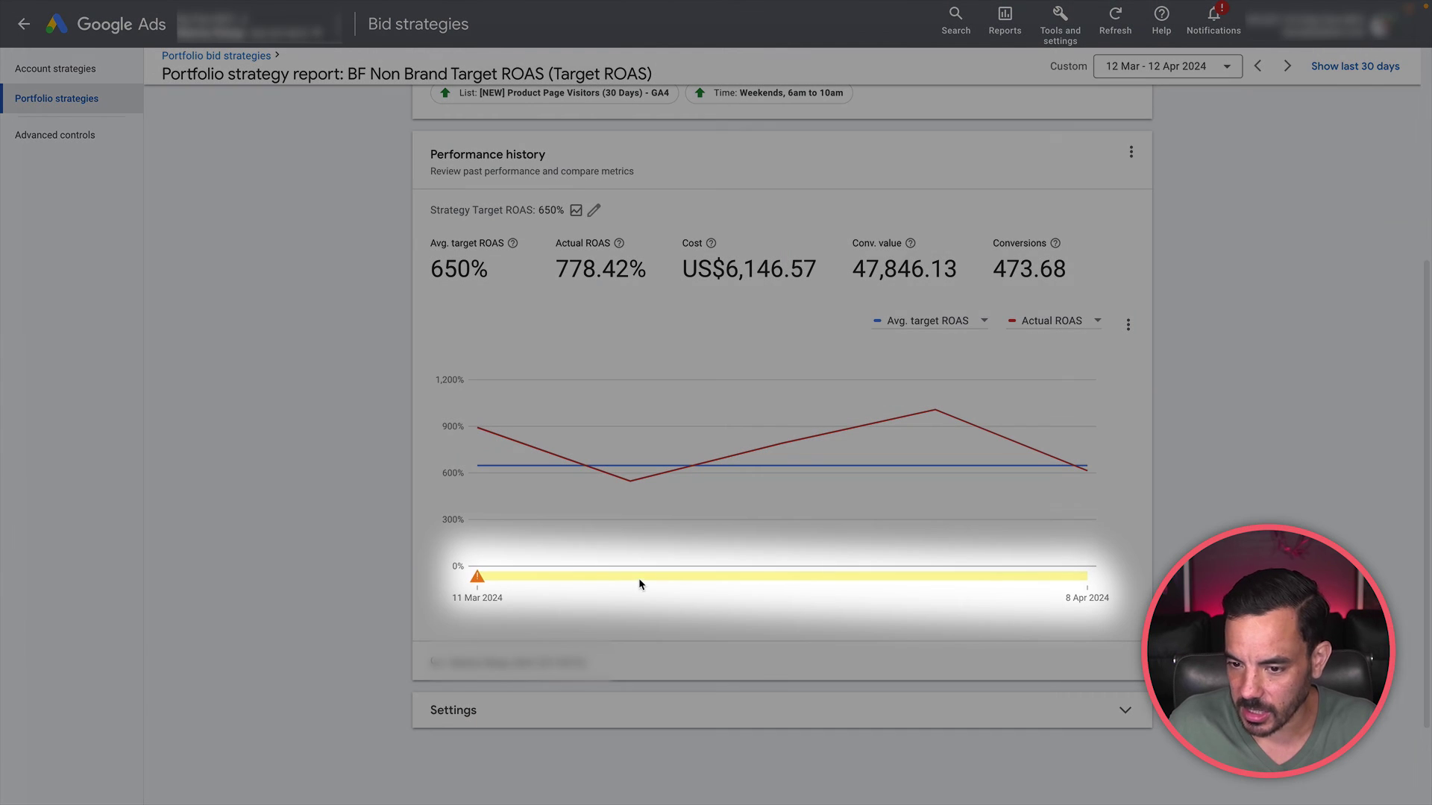
mouse_move(645, 574)
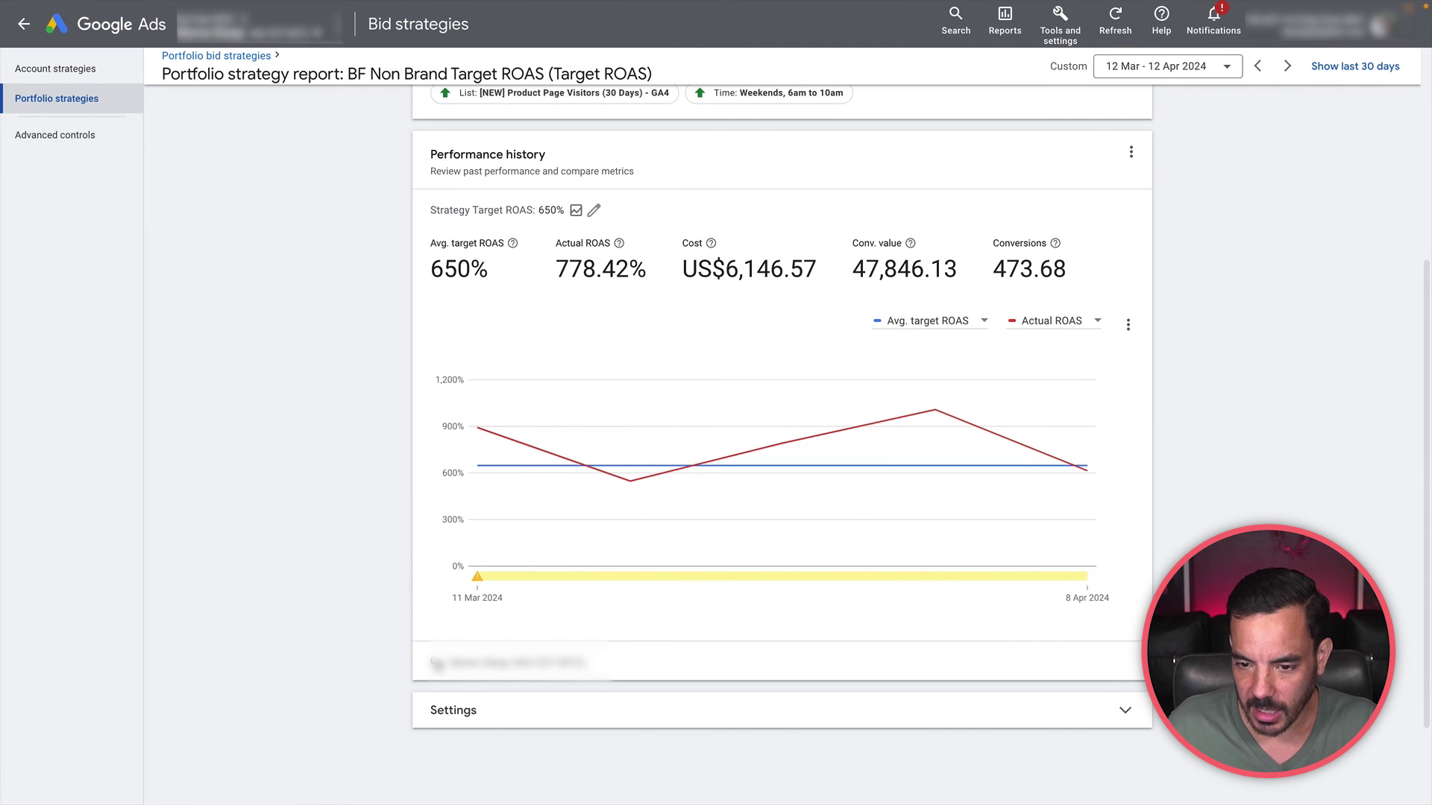
Expand Settings and Advanced options to show 650% Target ROAS and empty min/max bid limits
left_click(537, 713)
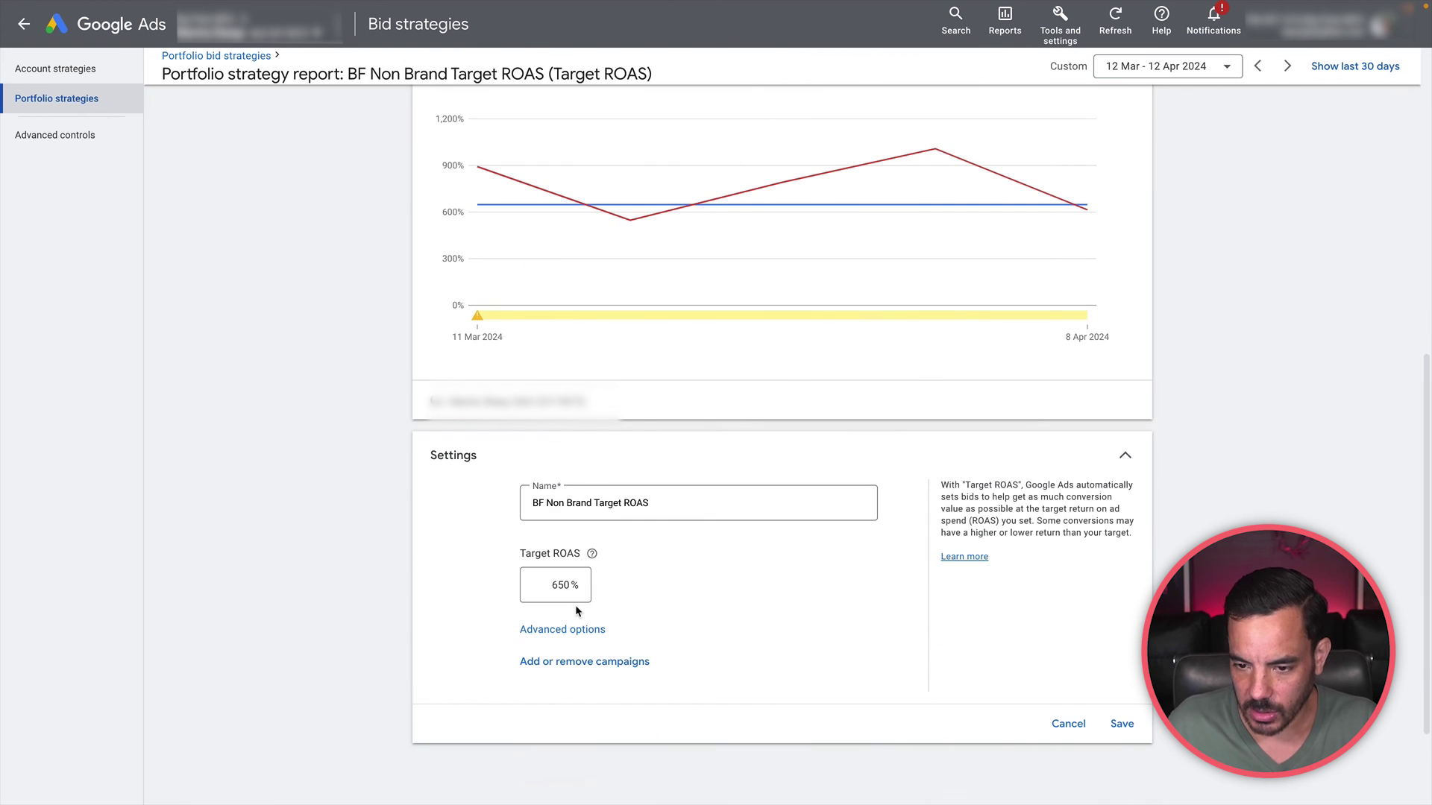
left_click(537, 581)
left_click(726, 588)
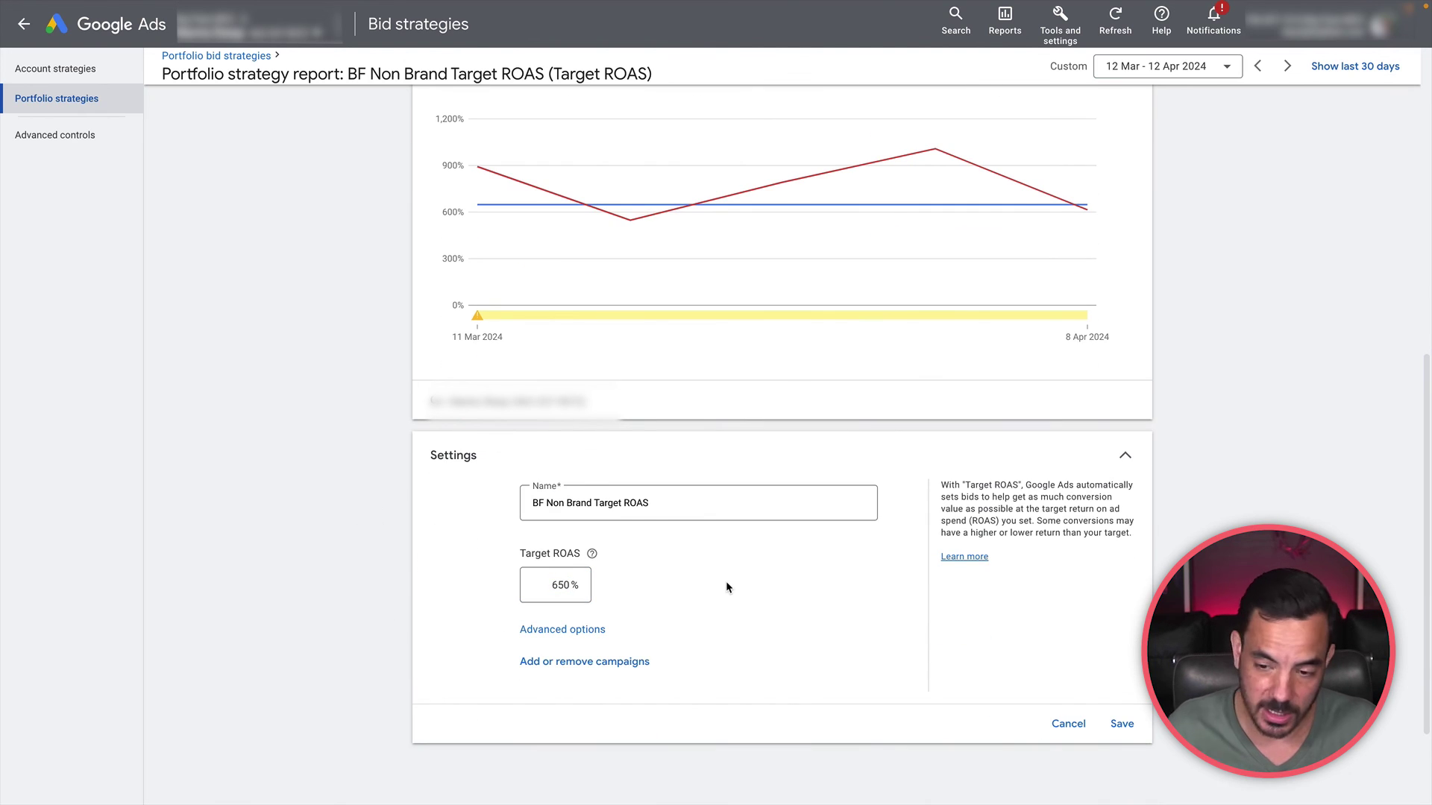
left_click(589, 629)
scroll(671, 600, "down", 2)
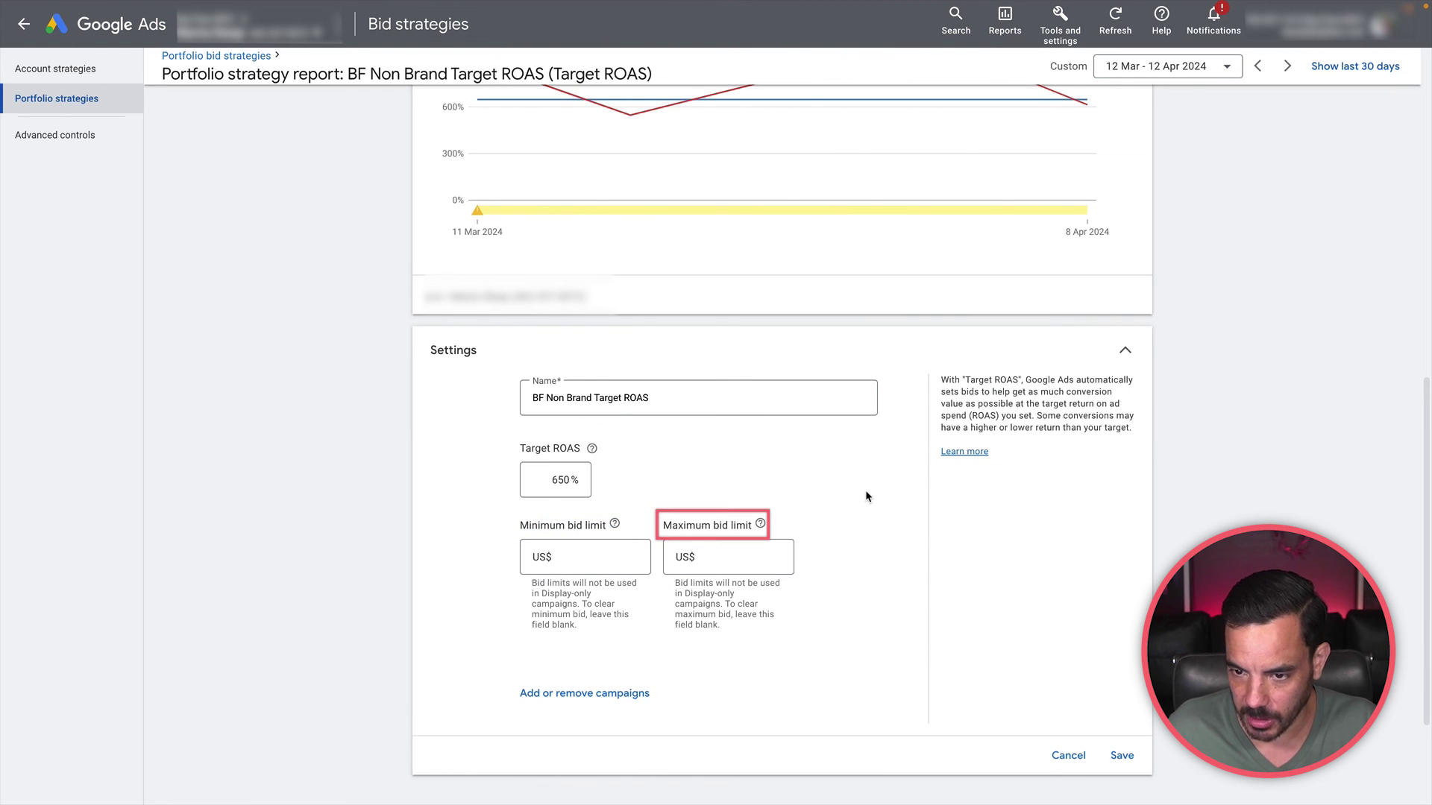
scroll(865, 490, "down", 1)
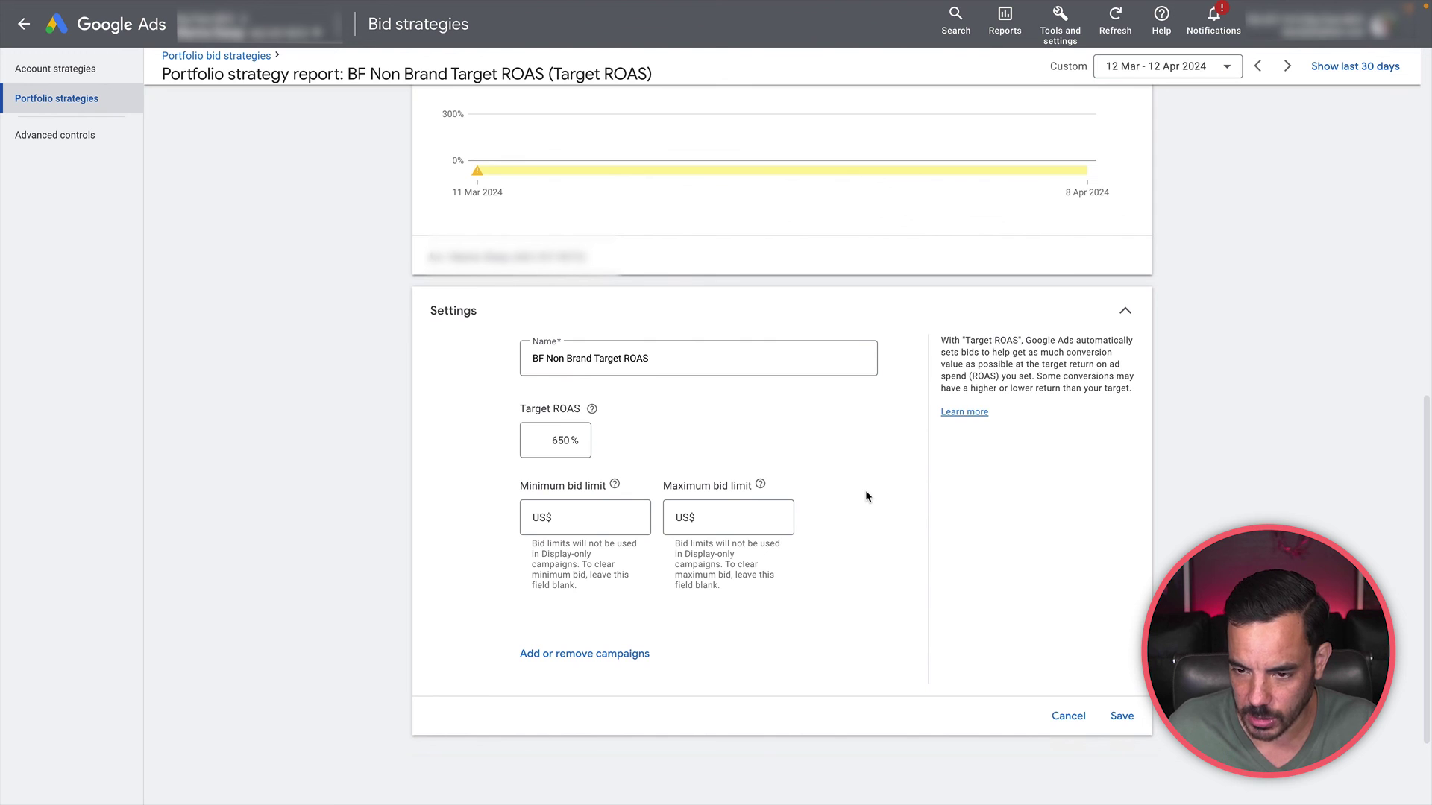